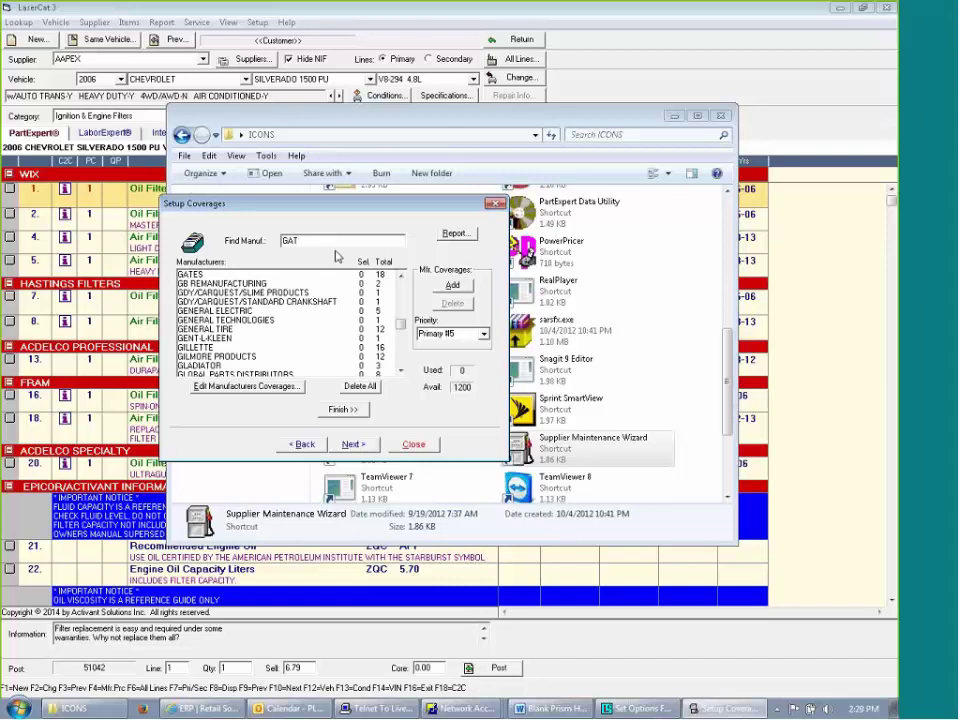
- Open the coverages of the manufacturer GATES for editing
left_click(207, 276)
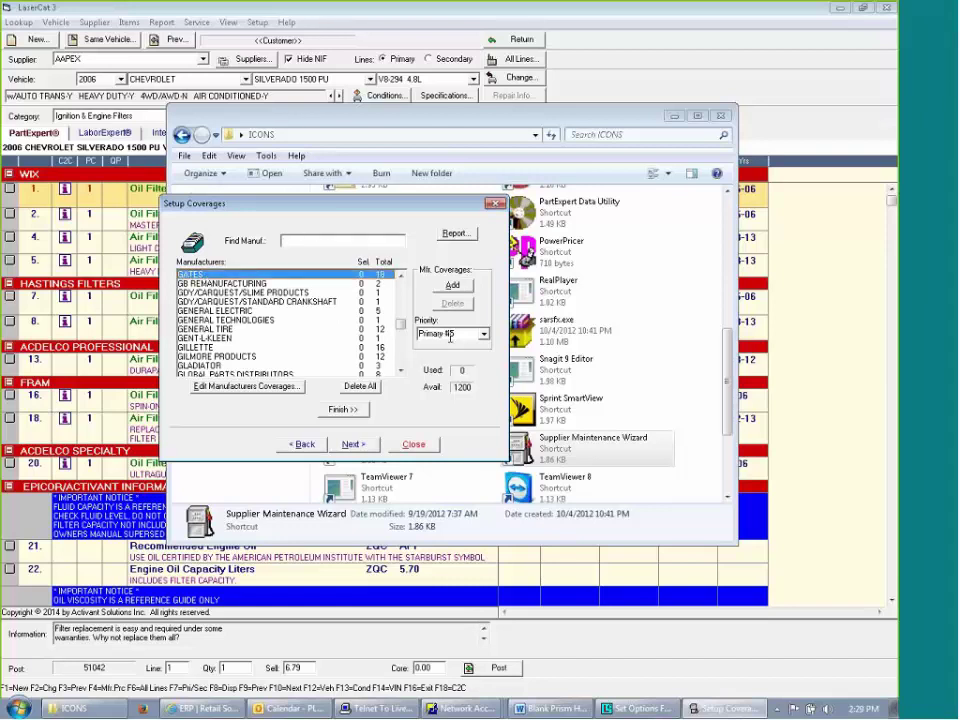
left_click(476, 335)
left_click(250, 387)
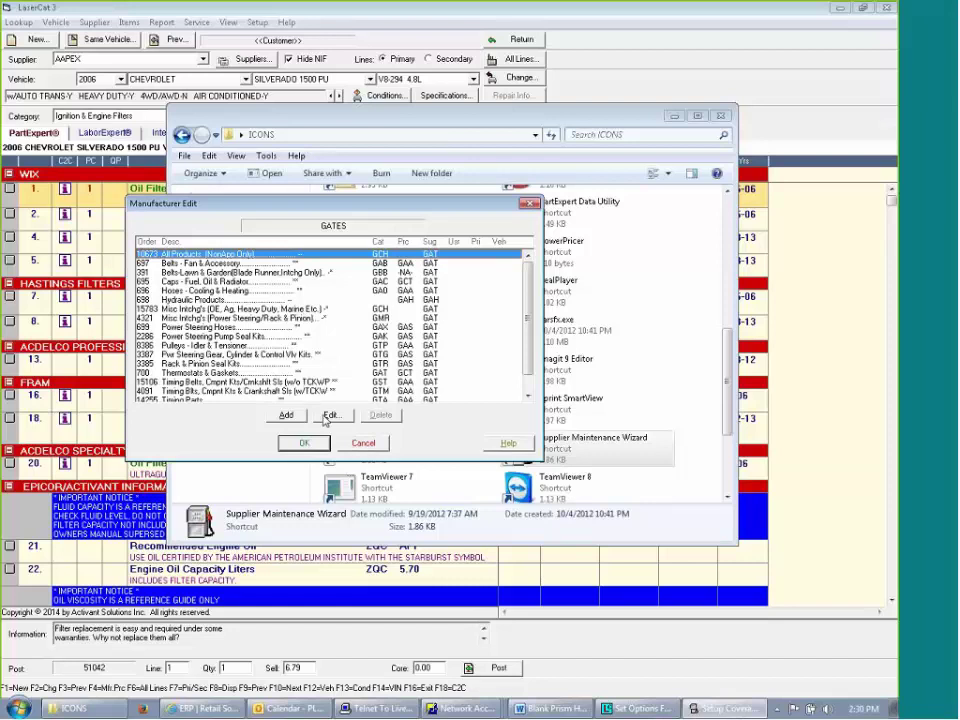
- Add the GATES "Hoses - Cooling & Heating" coverage with user line code GAT and priority Primary #5
left_click(252, 291)
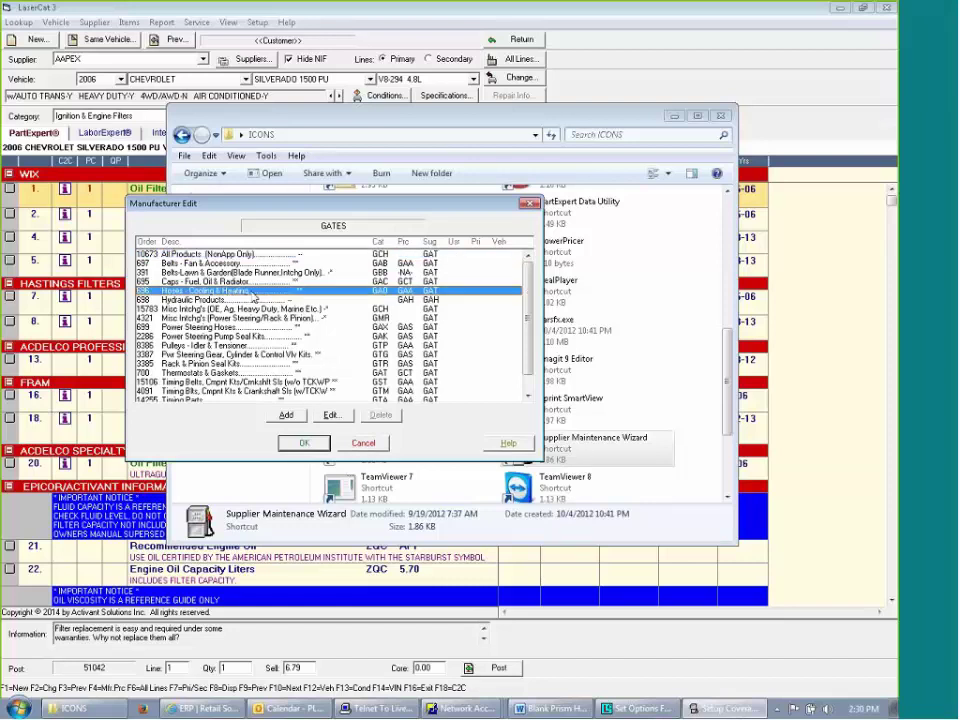
left_click(300, 445)
left_click(286, 415)
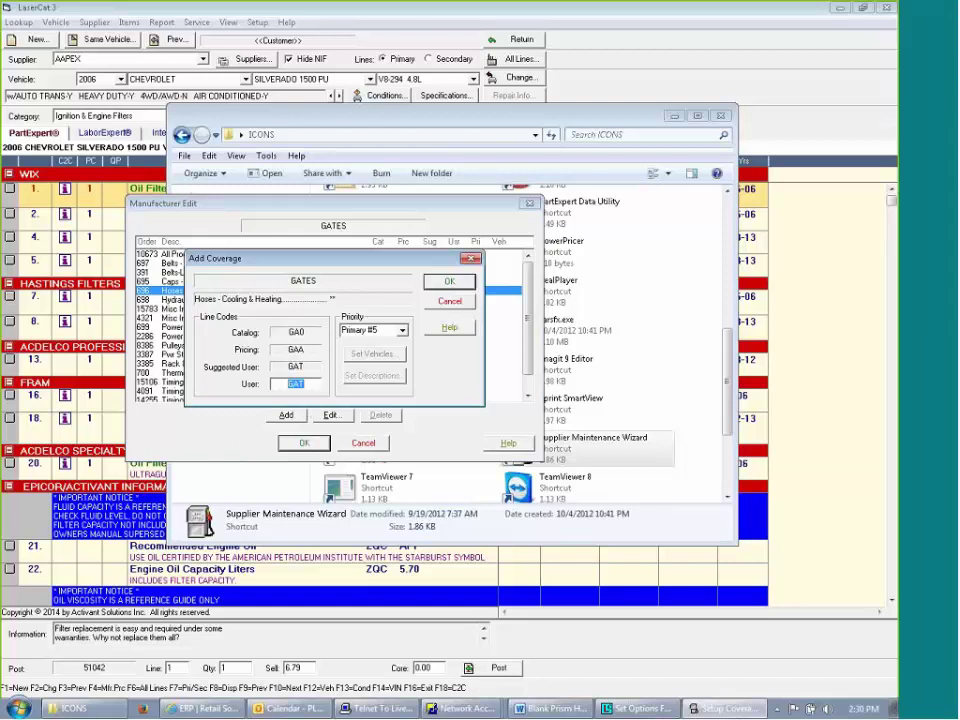
left_click(402, 330)
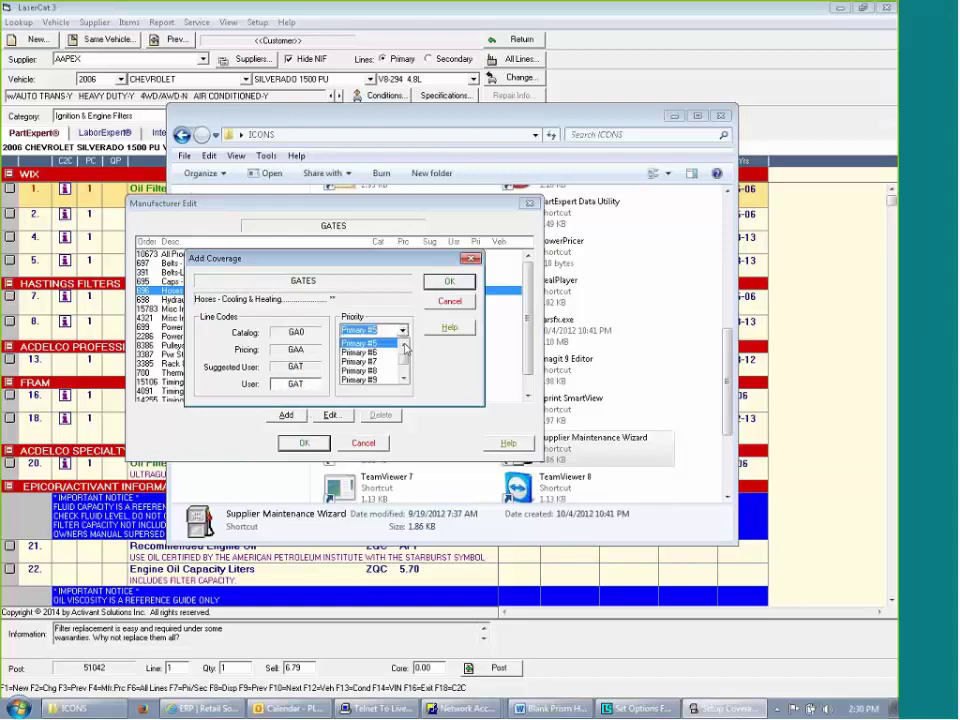
left_click(404, 344)
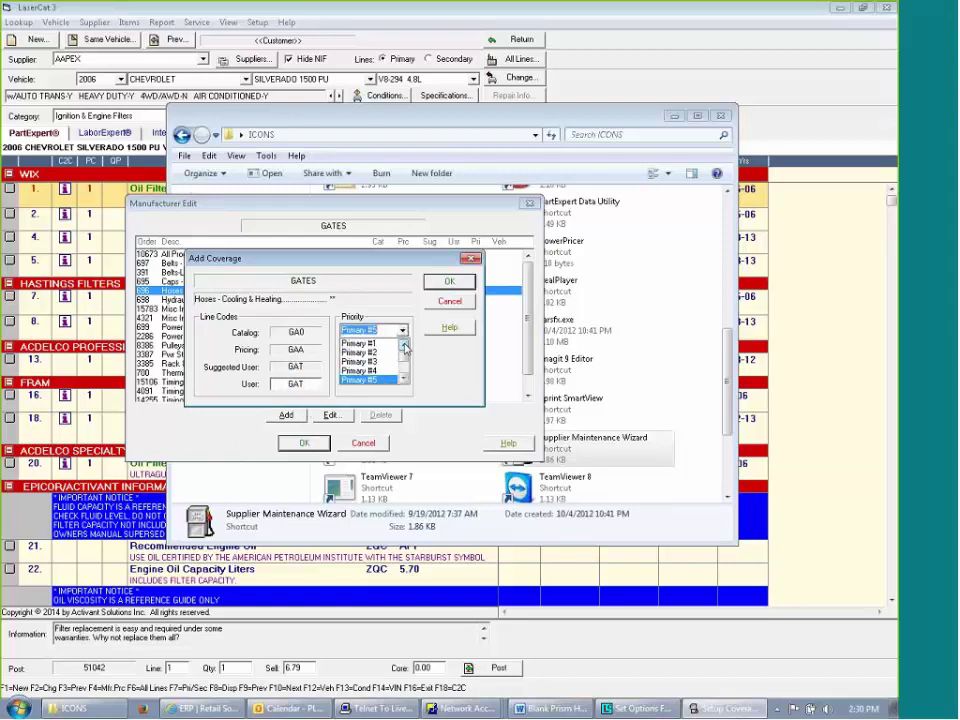
left_click_drag(404, 354, 407, 366)
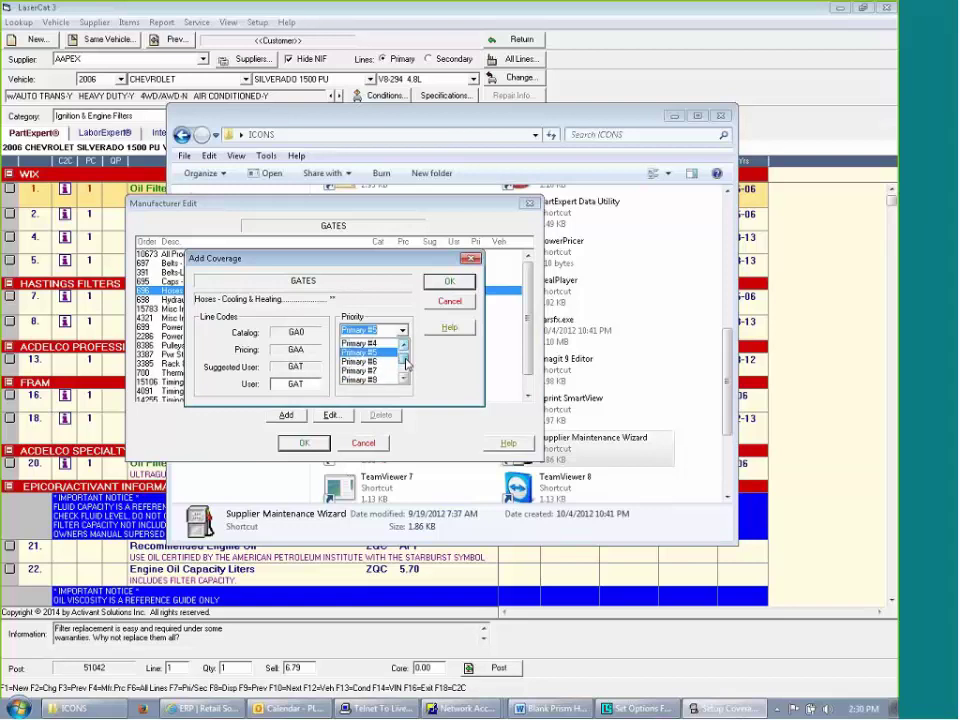
left_click(374, 353)
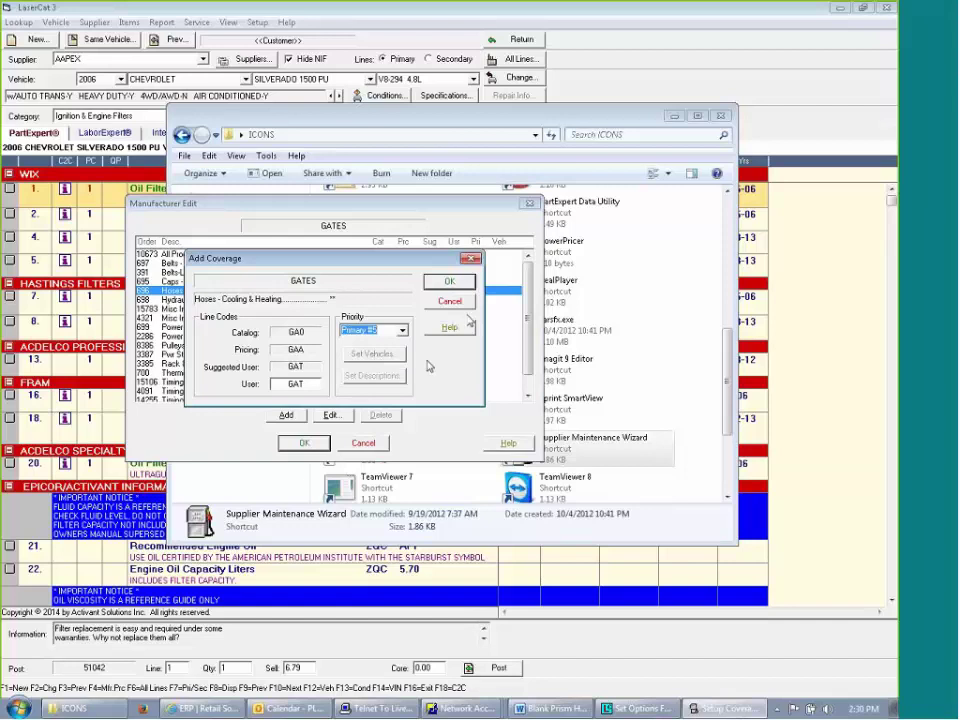
left_click(447, 281)
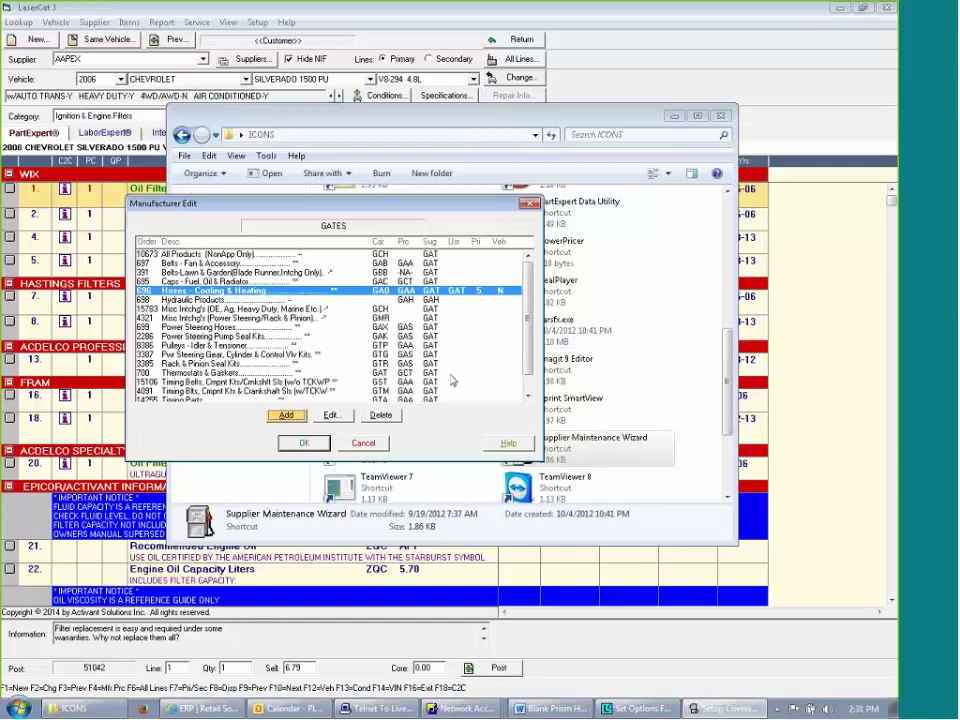
- Change the GATES hoses coverage priority to Primary #1 and accept the manufacturer's coverage edits
left_click(334, 419)
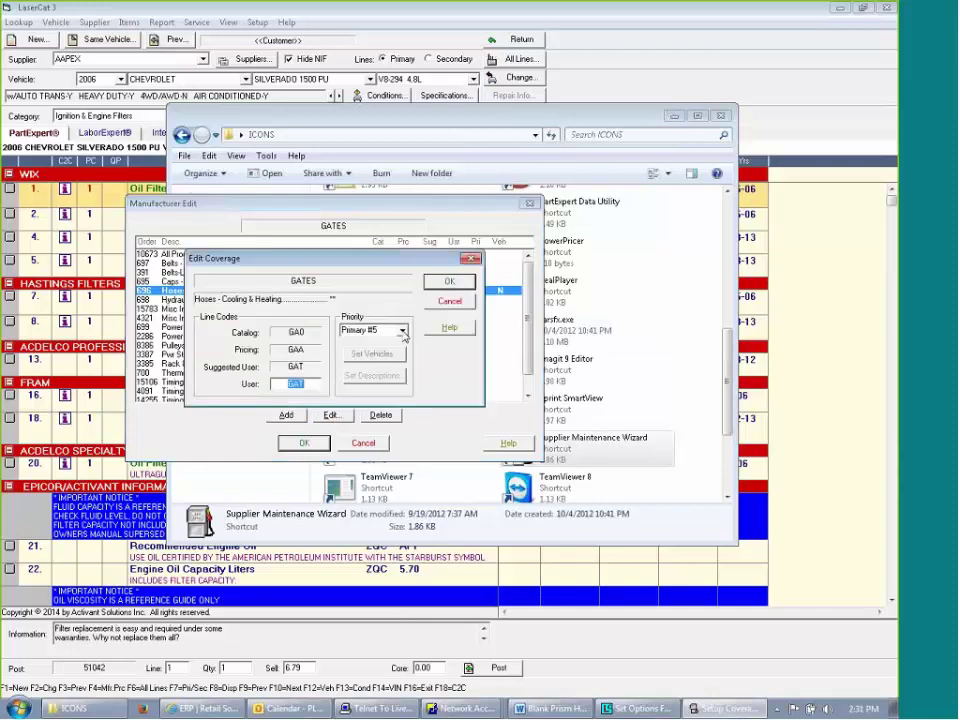
left_click(402, 330)
scroll(405, 369, "up", 3)
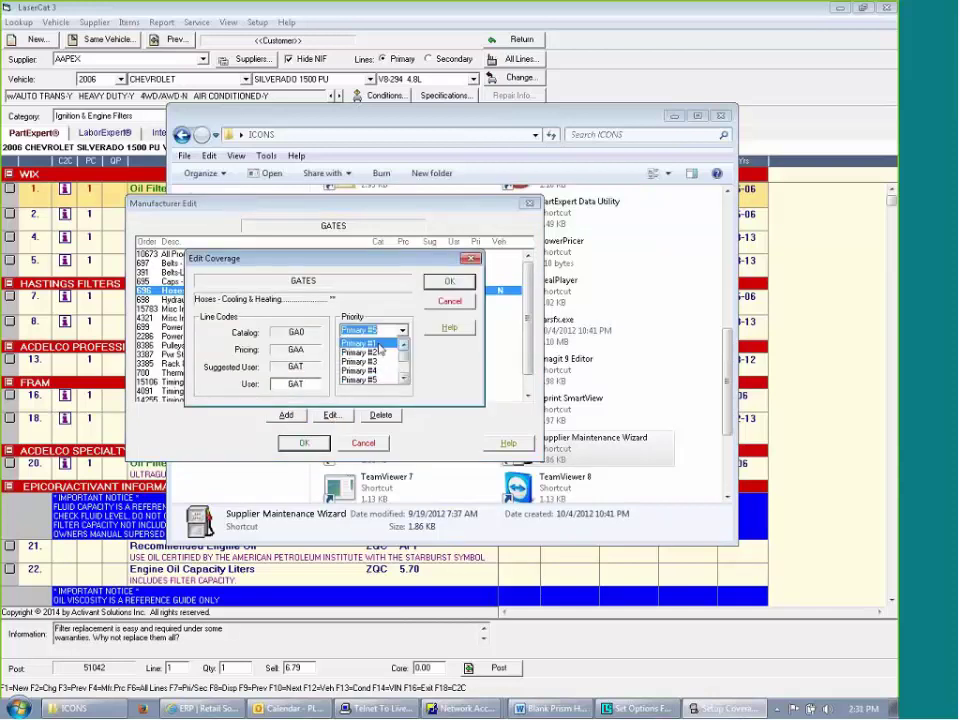
left_click(375, 344)
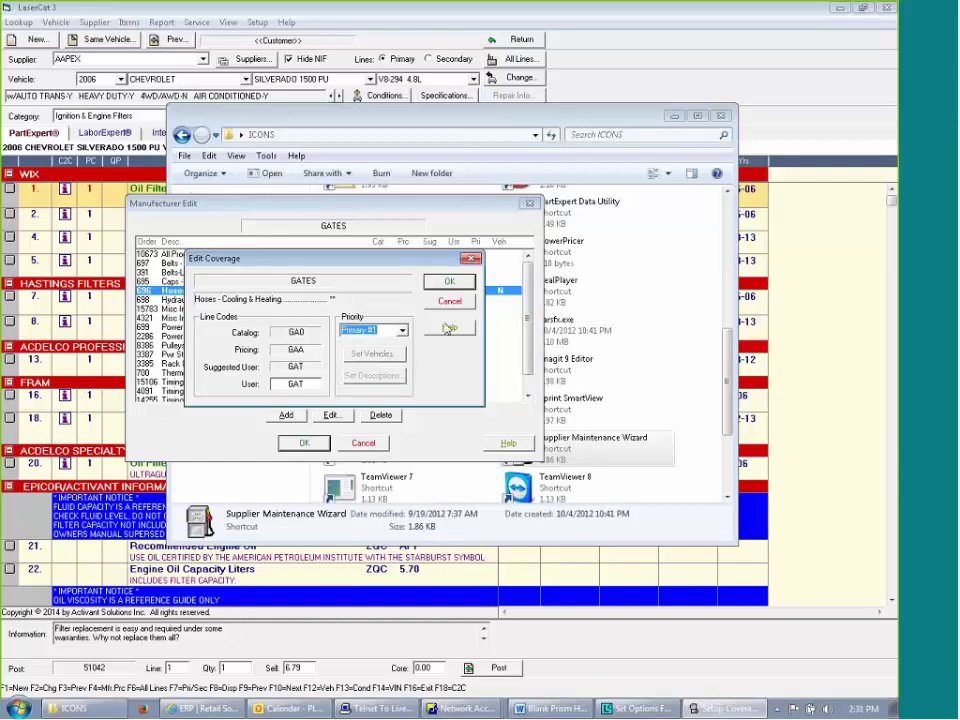
left_click(447, 280)
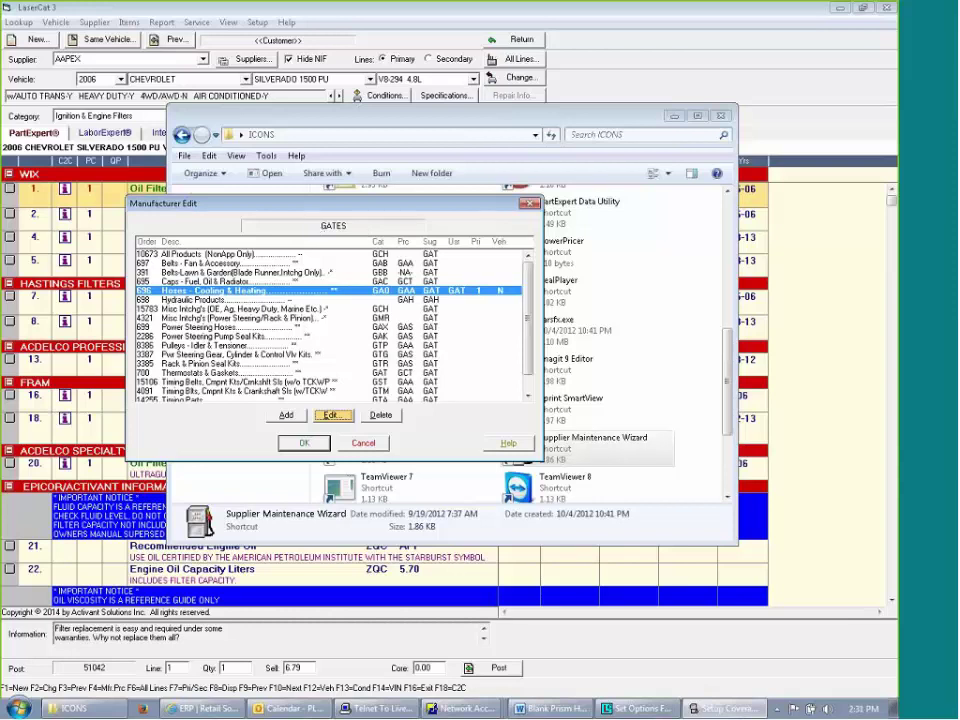
left_click(306, 444)
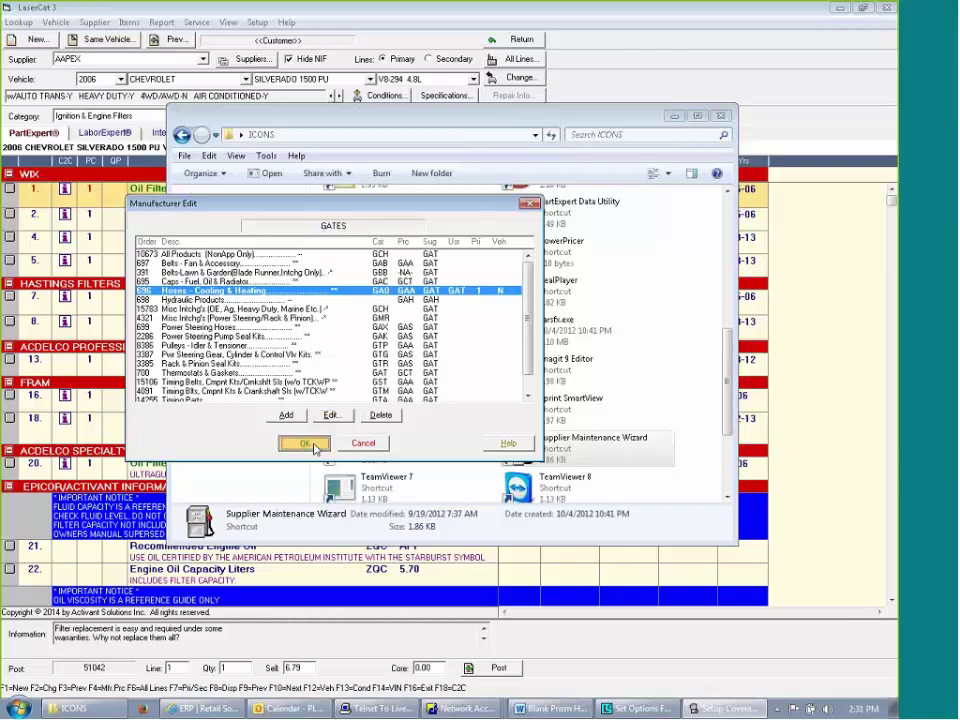
left_click(312, 446)
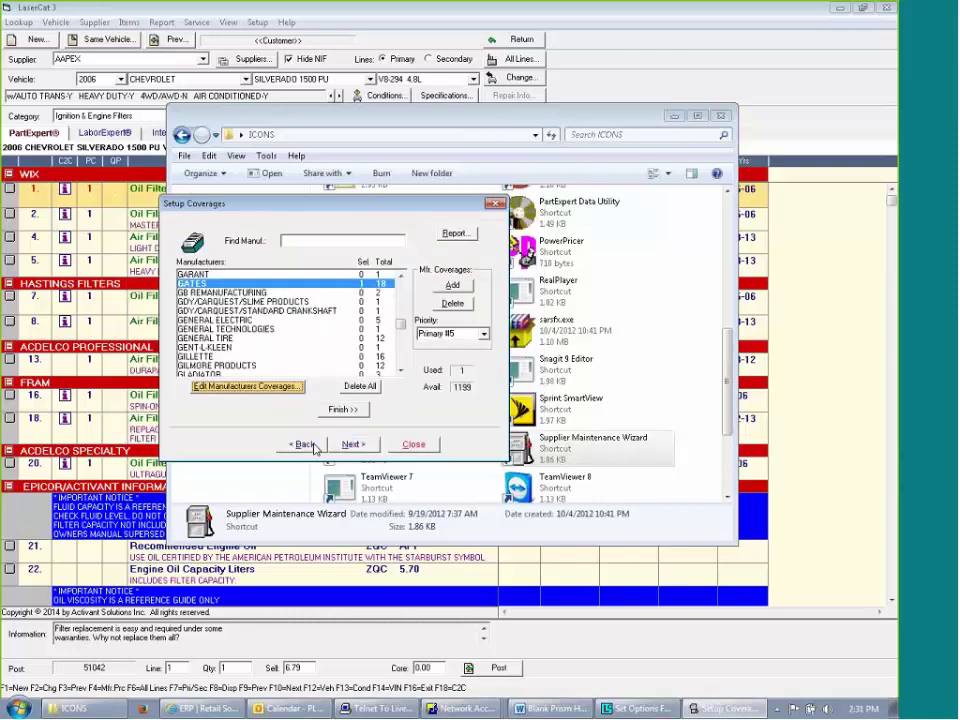
- Find manufacturers starting with "motor" and select MOTORCRAFT
left_click(295, 240)
type("motor")
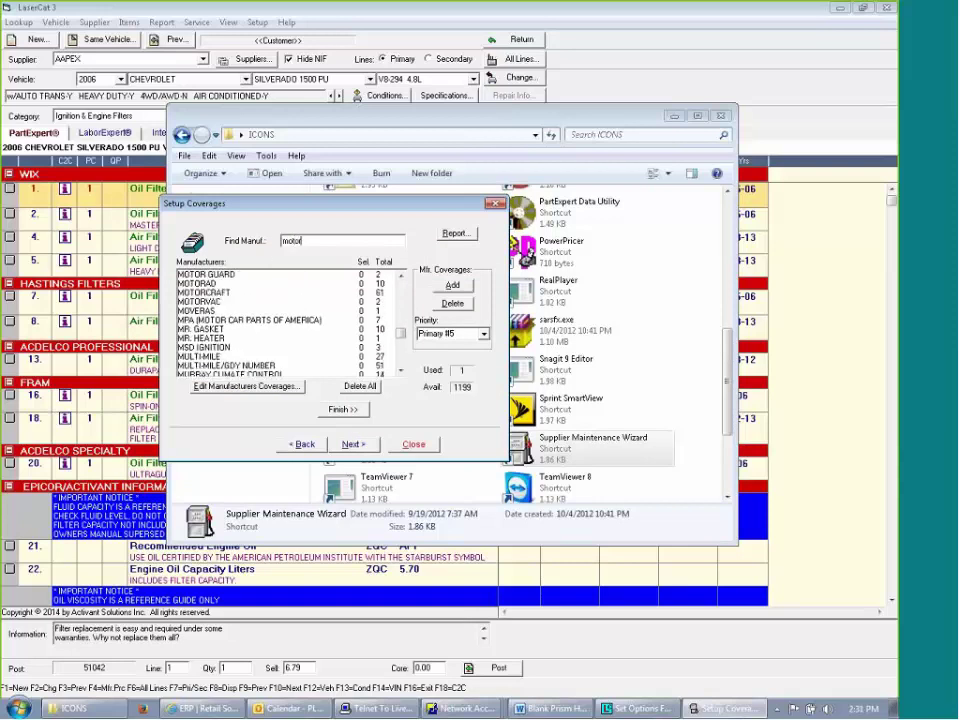
left_click(222, 294)
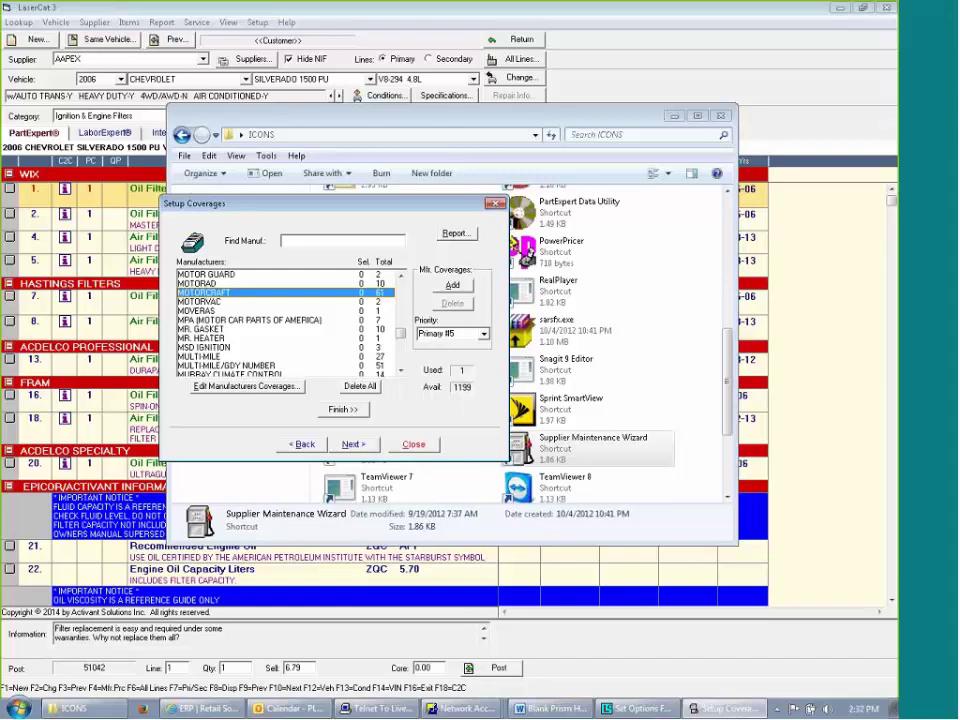
- Make the coverage changes permanent, view the coverage list report, and close it
left_click(450, 234)
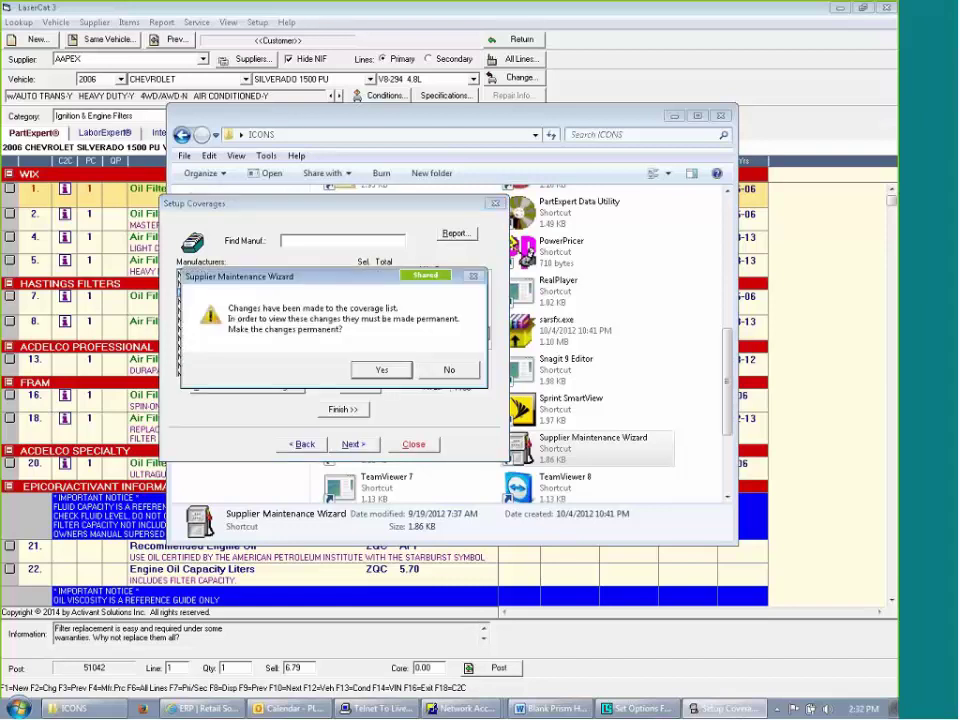
left_click(380, 371)
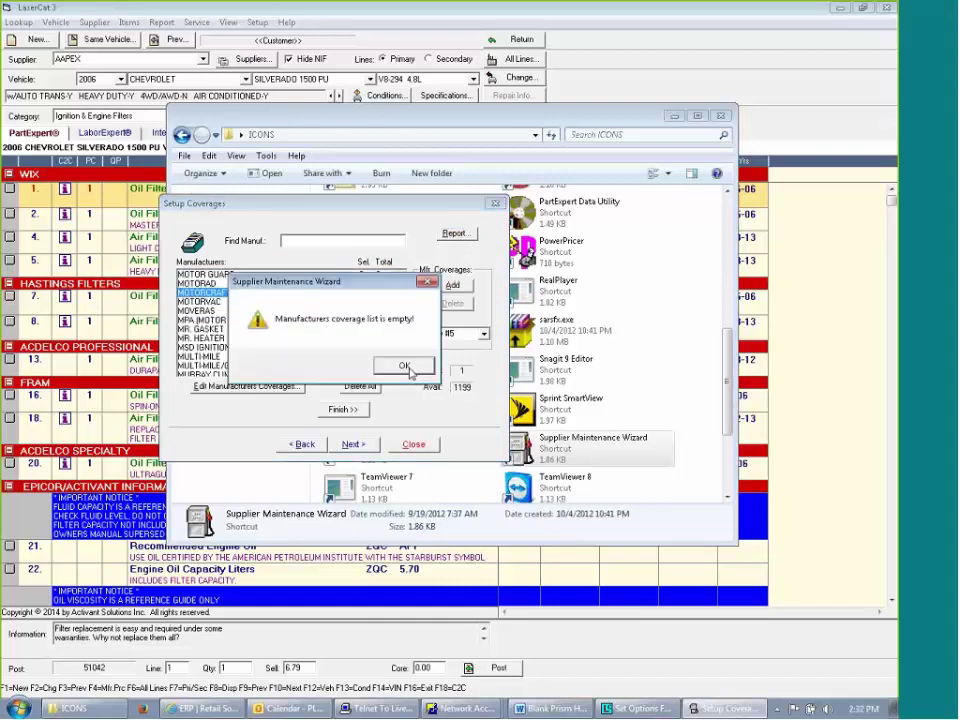
left_click(401, 368)
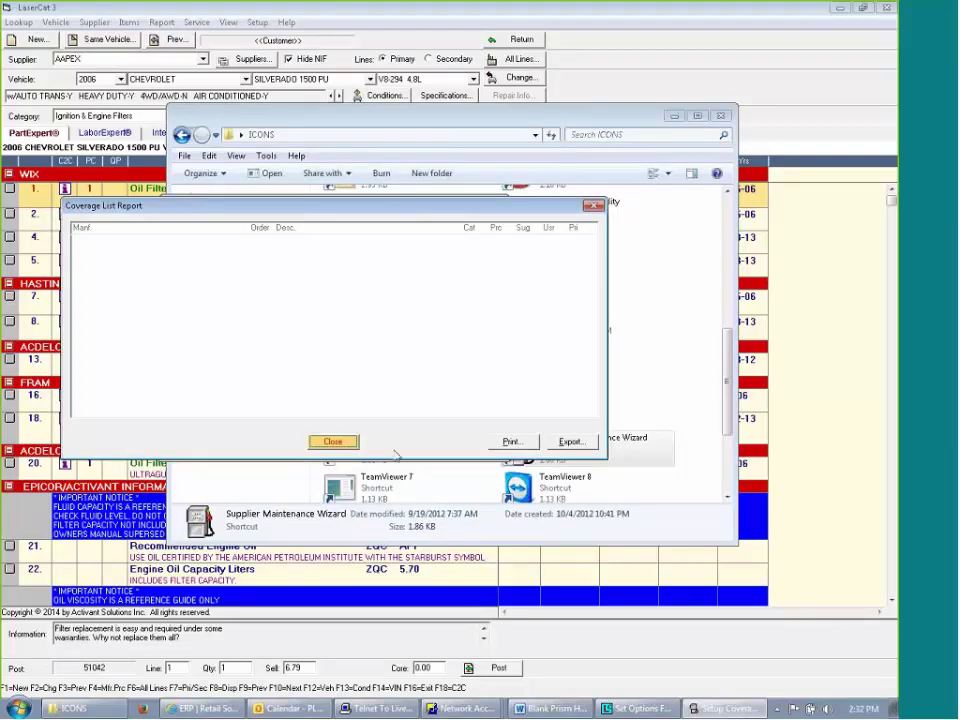
left_click(334, 445)
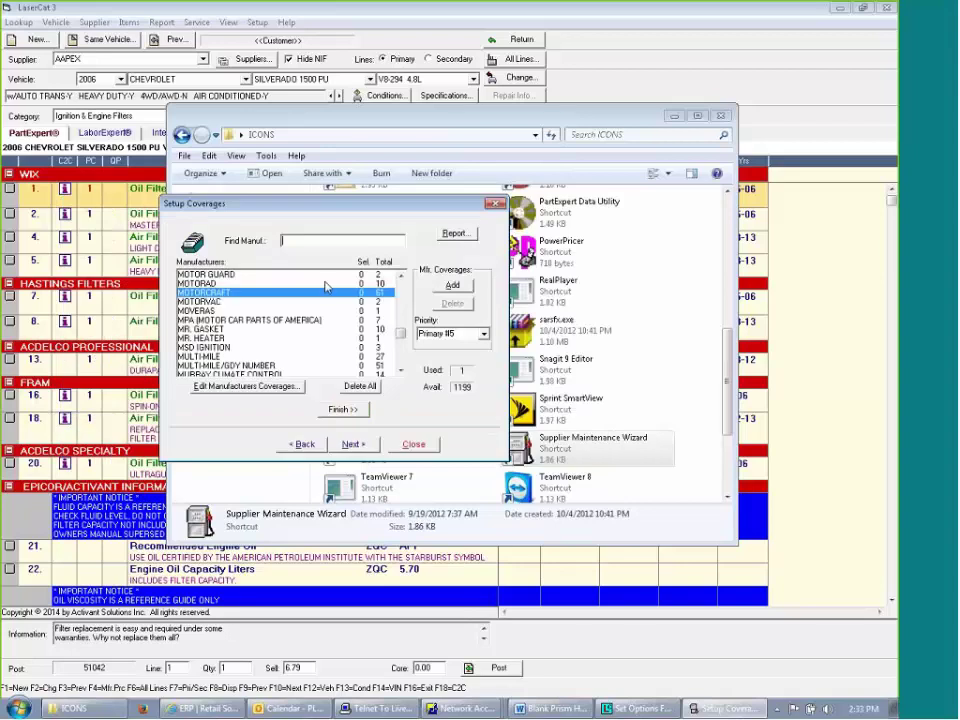
- Search the manufacturers for "gat" and exit the new supplier's setup
type("ga")
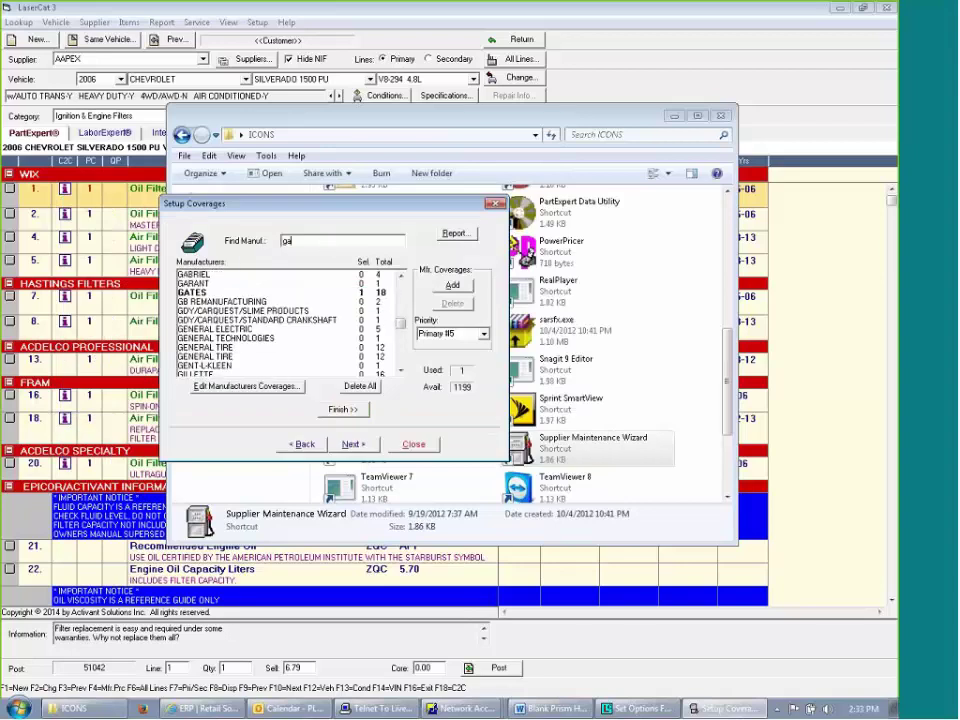
type("t")
key("Return")
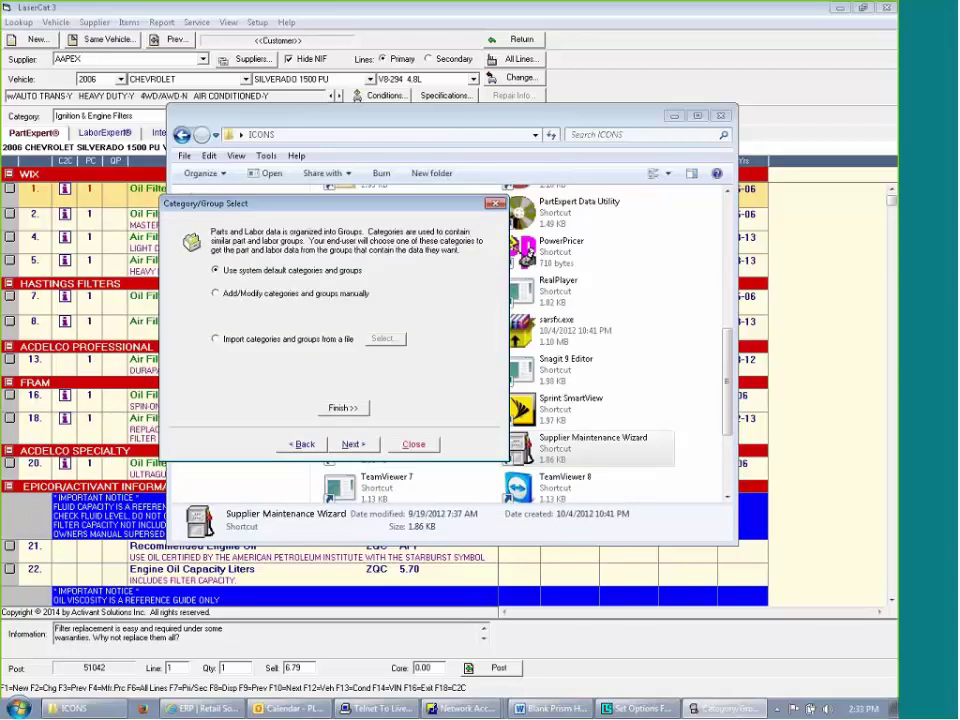
key("Escape")
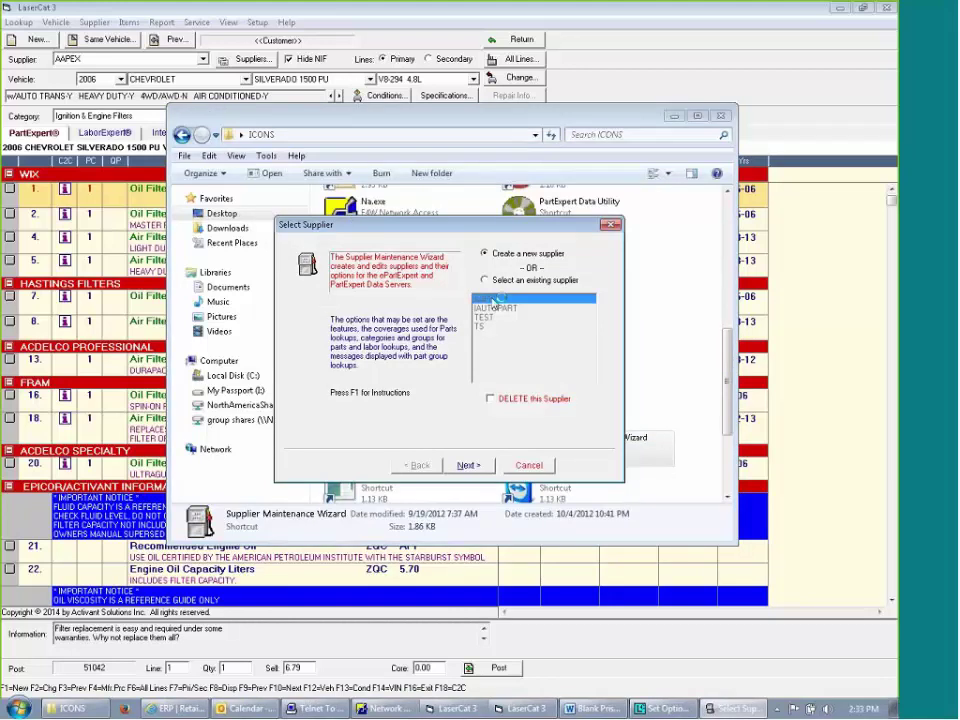
- Select the existing supplier AAPEX, keep its features, and open its coverage list for manual modification
left_click(472, 467)
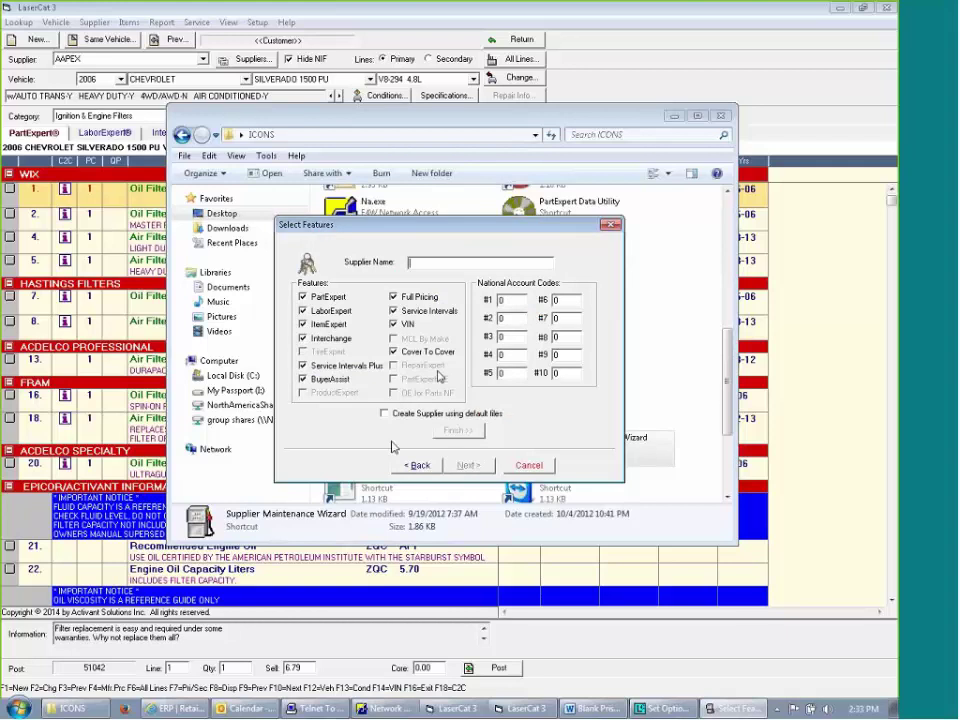
left_click(416, 466)
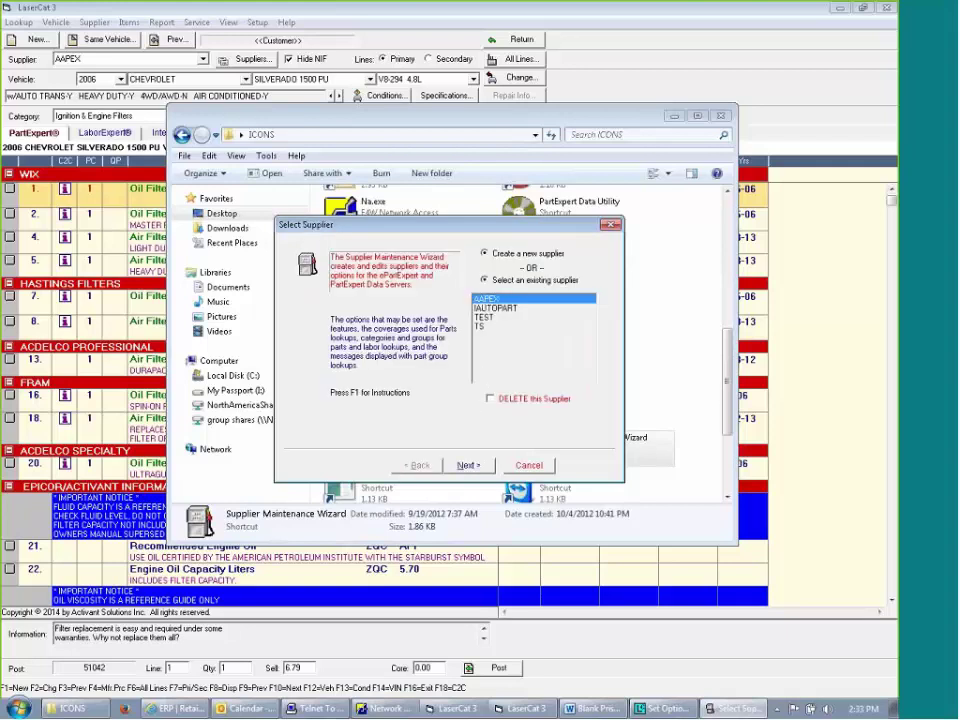
left_click(485, 469)
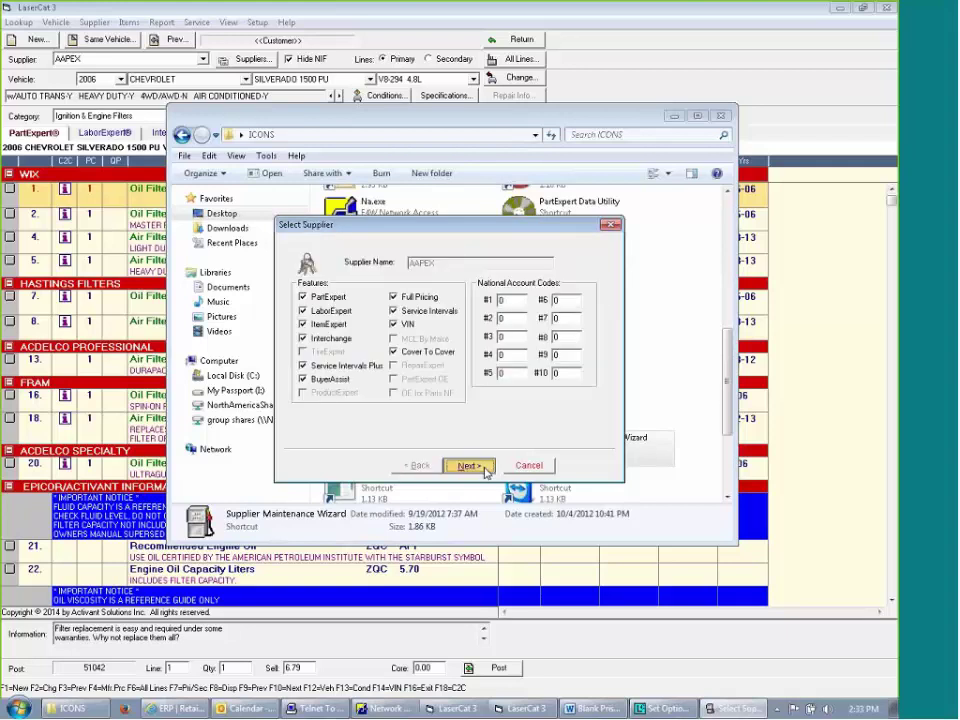
left_click(468, 466)
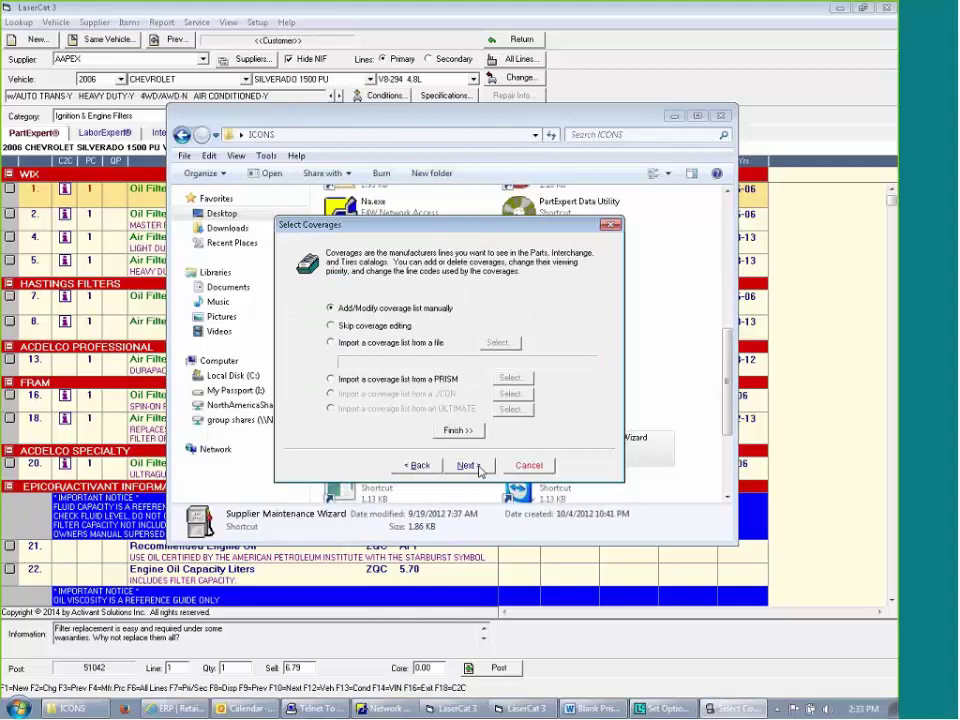
left_click(479, 468)
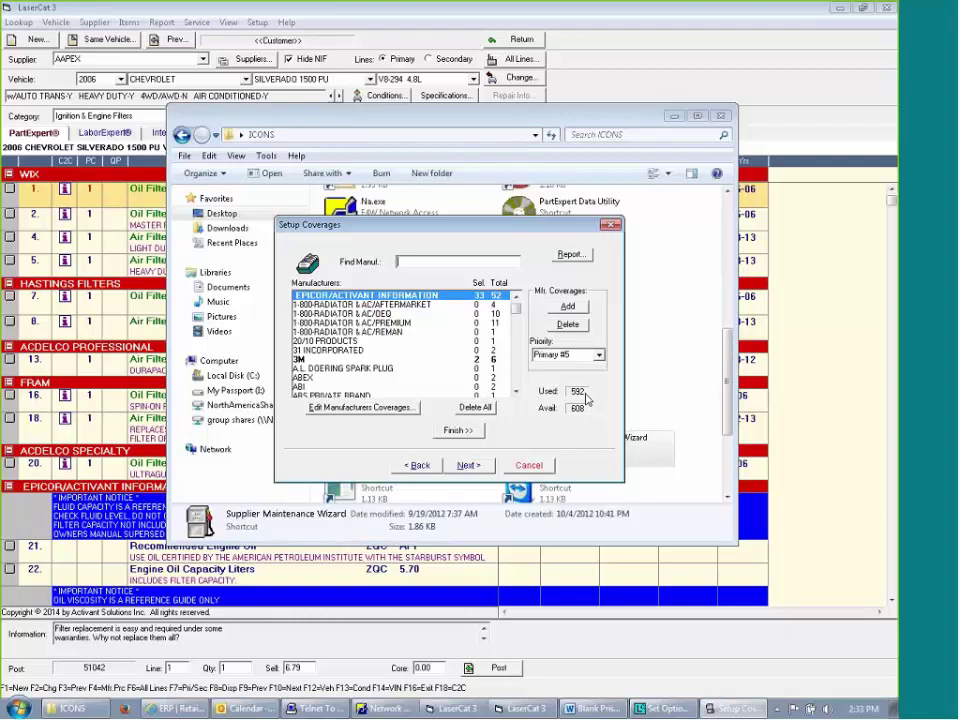
- Examine AAPEX's coverage list report and its CSV export dialog with the Desktop folder chosen, without saving a file
left_click(571, 256)
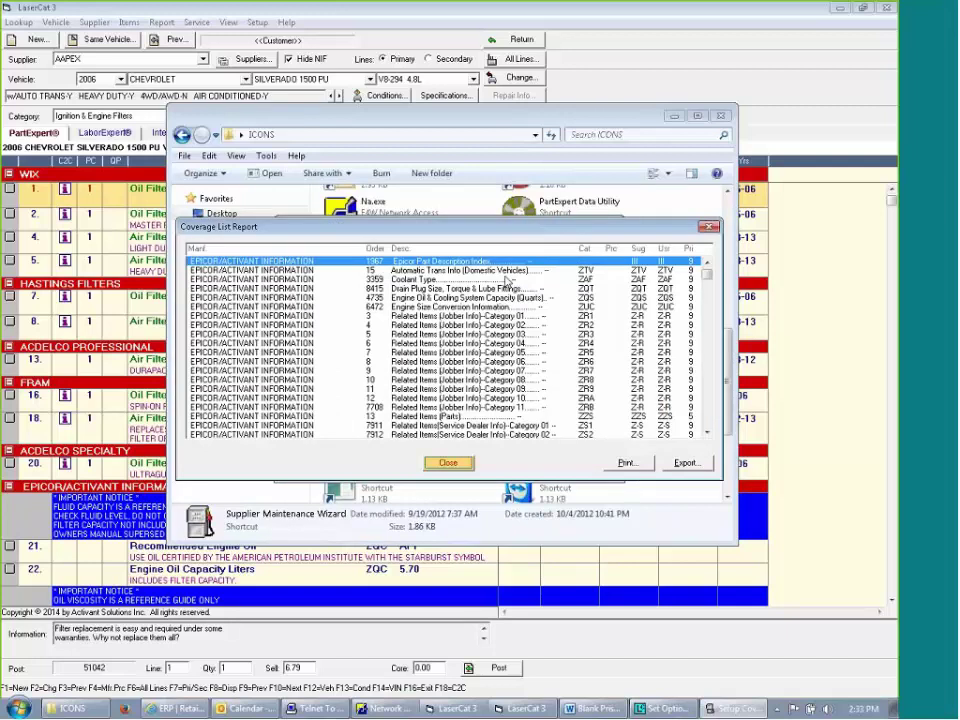
left_click(686, 463)
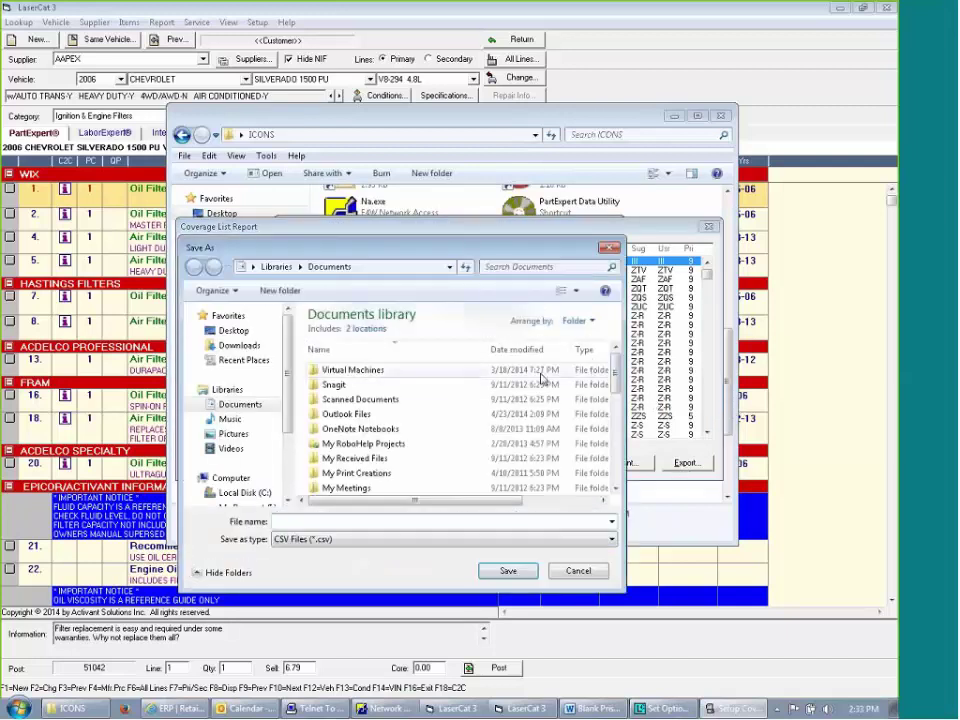
left_click(236, 331)
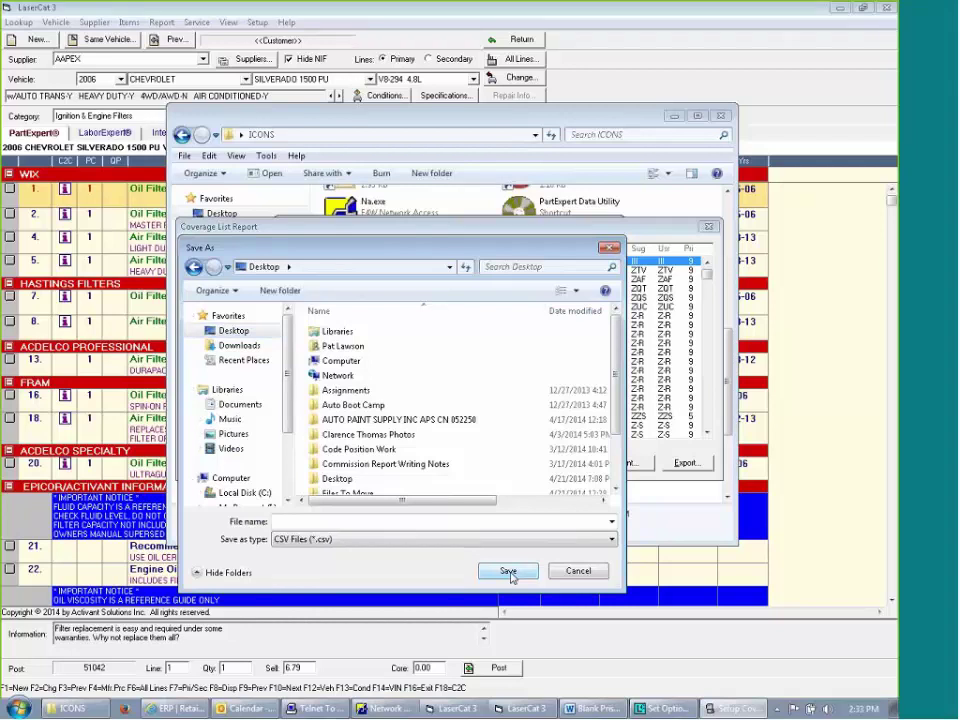
left_click(578, 571)
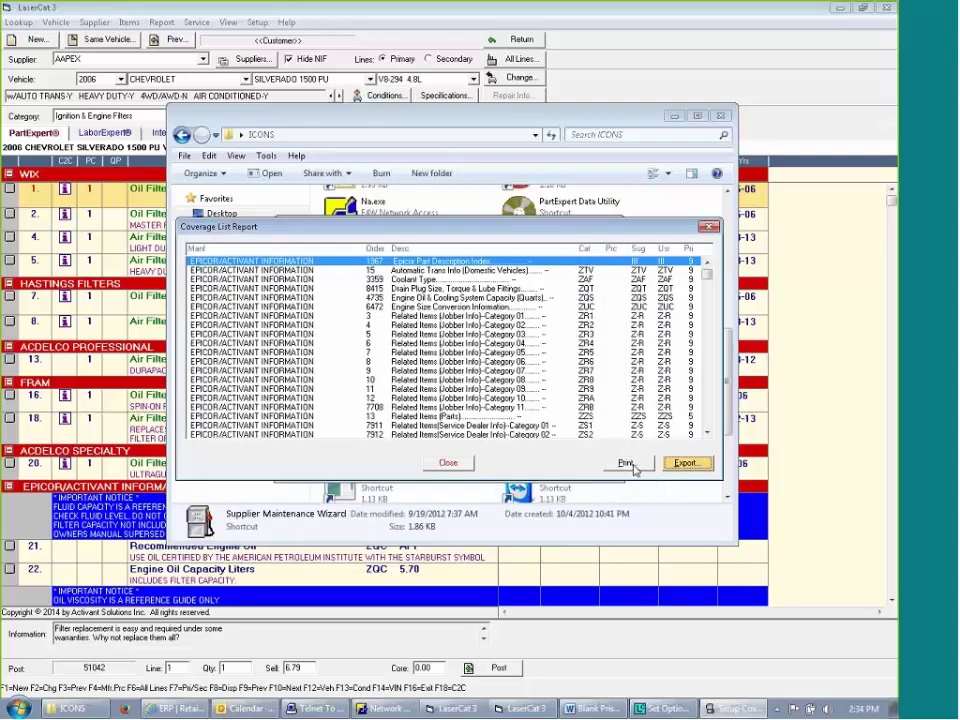
left_click(448, 463)
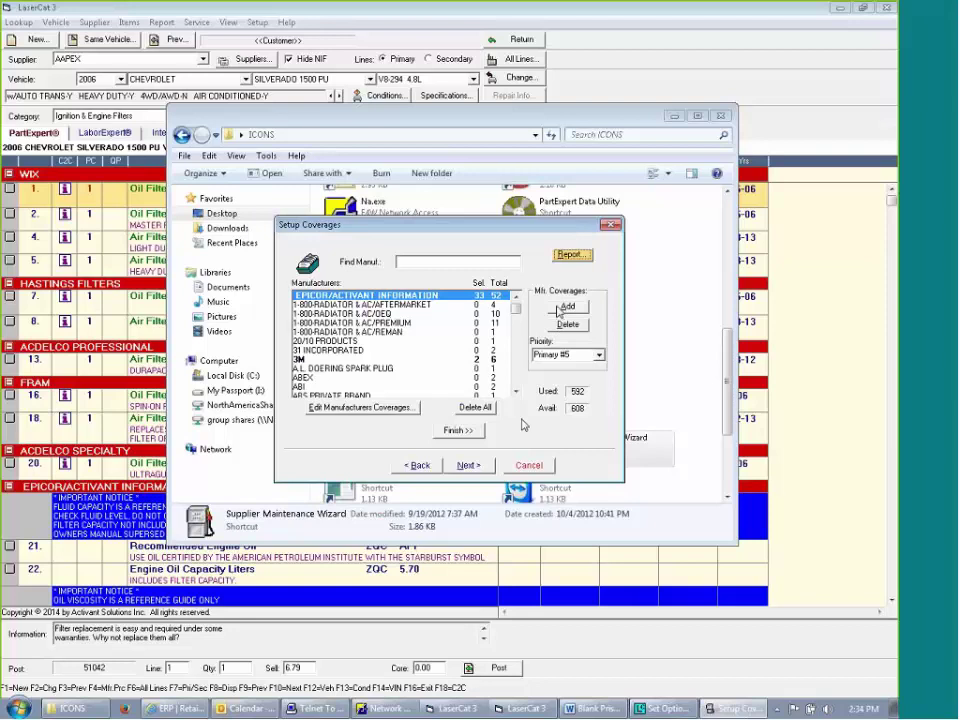
- Continue to manual category and group modification for AAPEX and examine the existing categories, keeping Ignition & Engine Filters selected
left_click(469, 465)
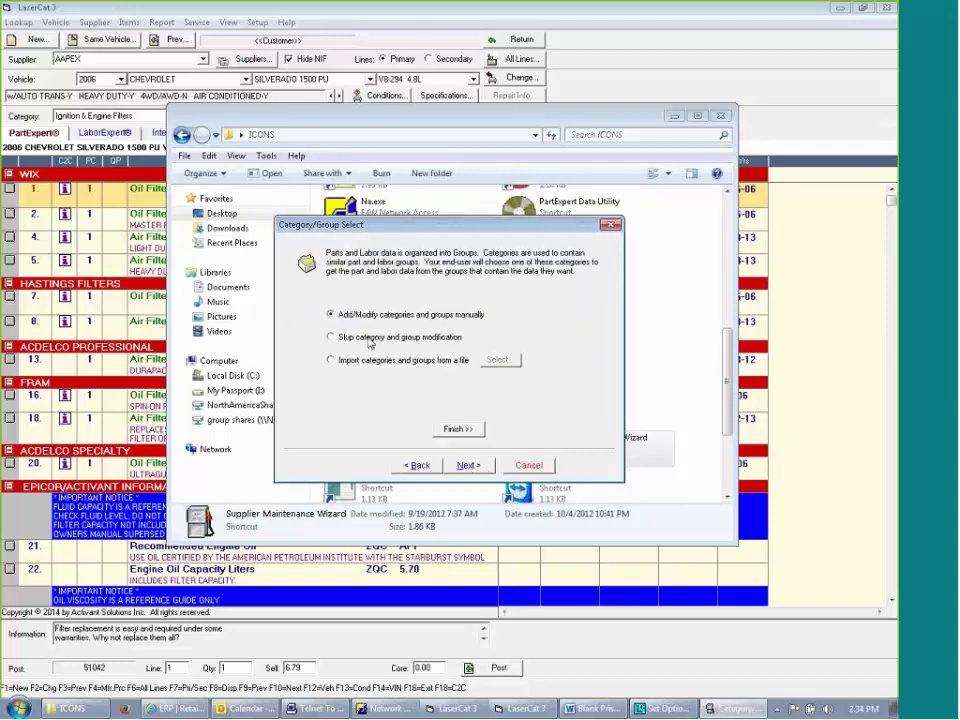
left_click(465, 468)
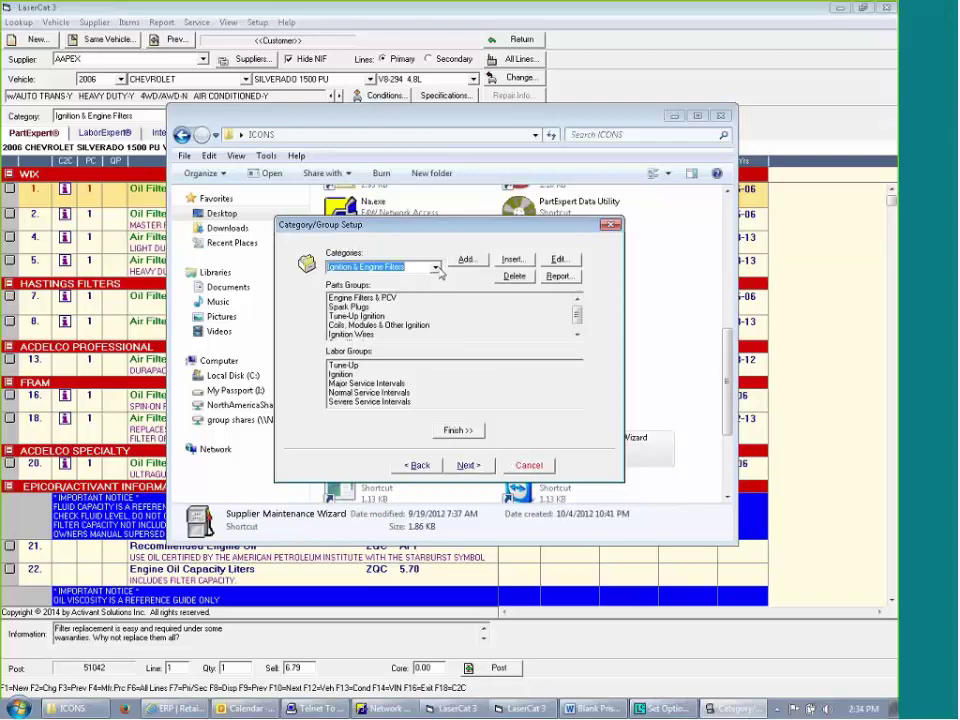
left_click(435, 268)
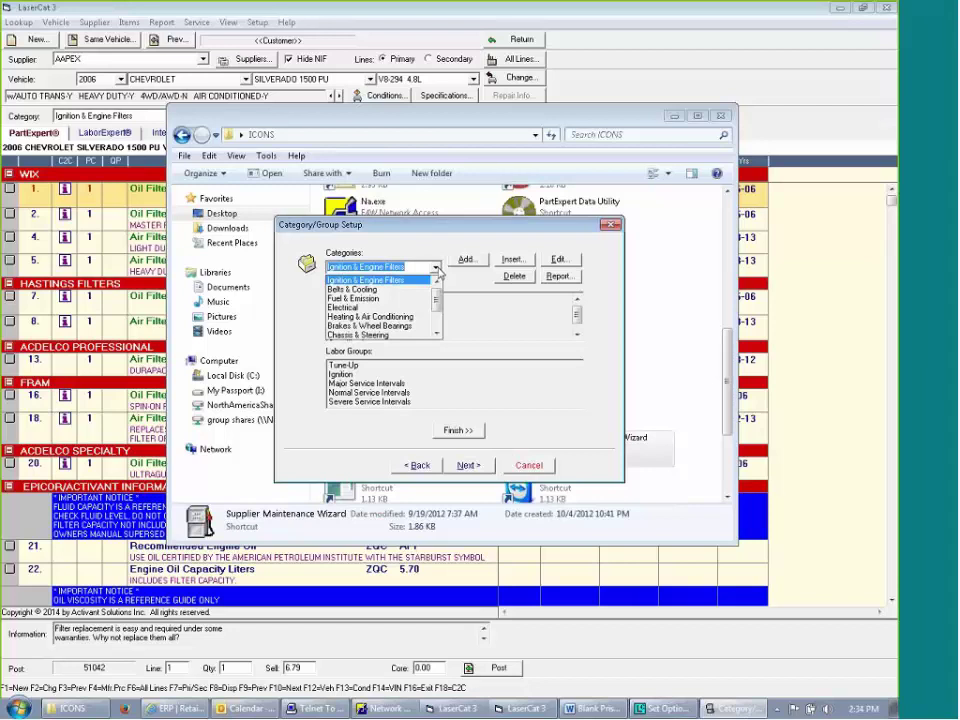
left_click(410, 280)
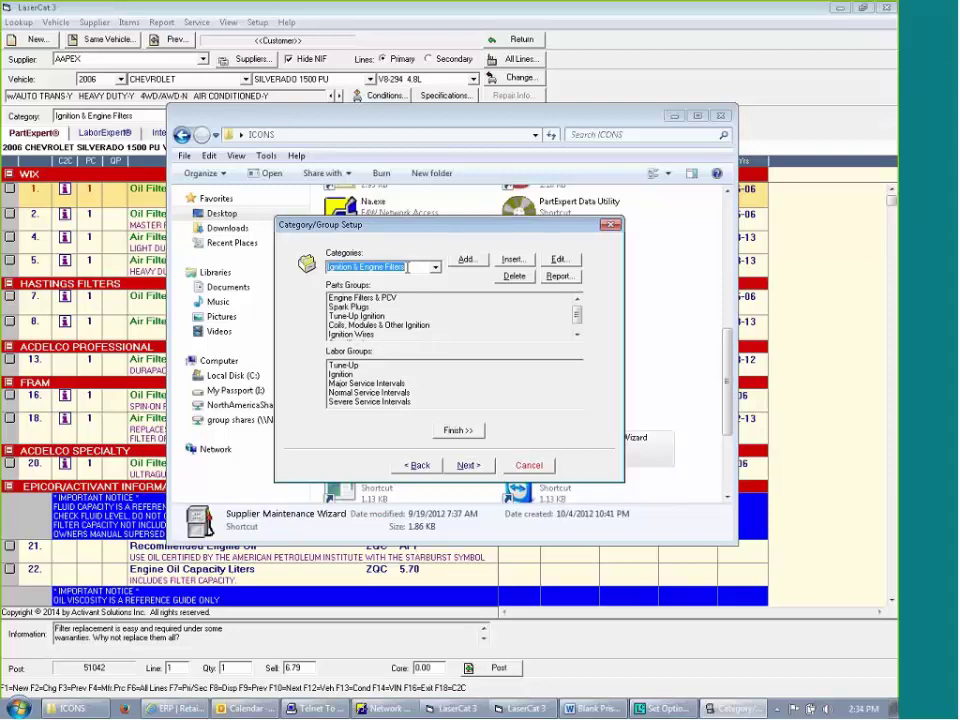
- Try to add an empty category named with a first name plus "Category", without assigning any parts or labor groups
left_click_drag(406, 267, 326, 270)
type("Pat")
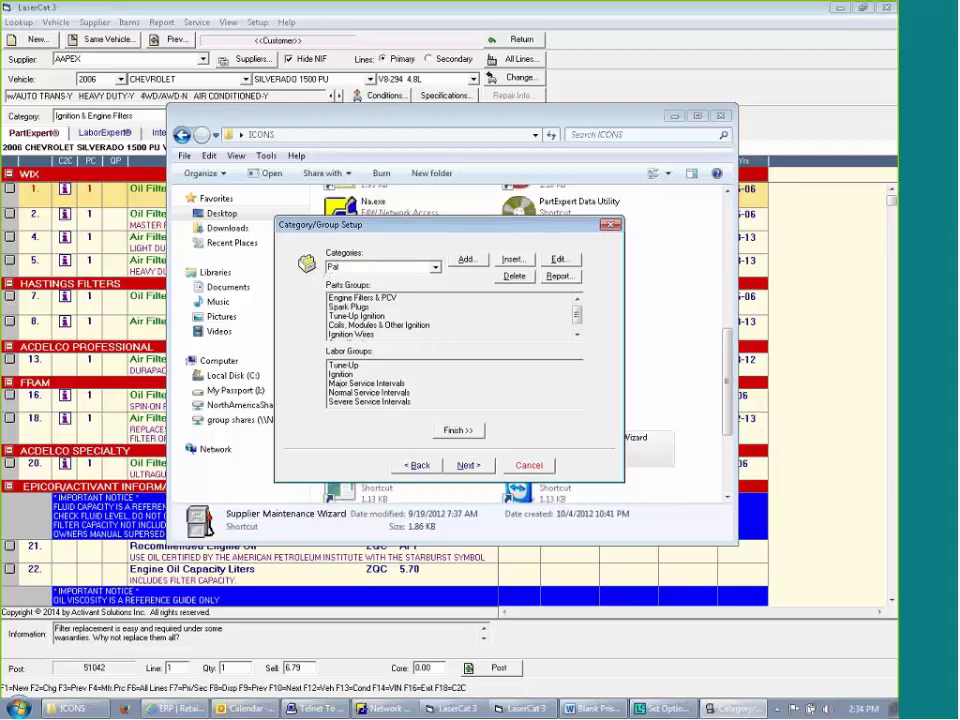
type("ts List")
left_click(468, 259)
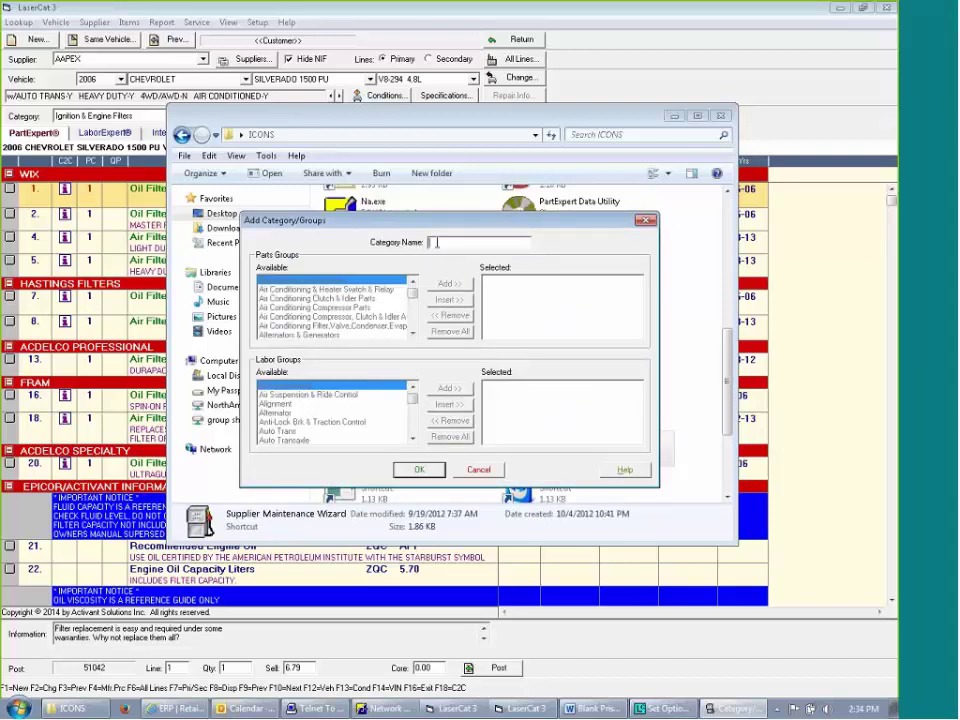
type("Pats")
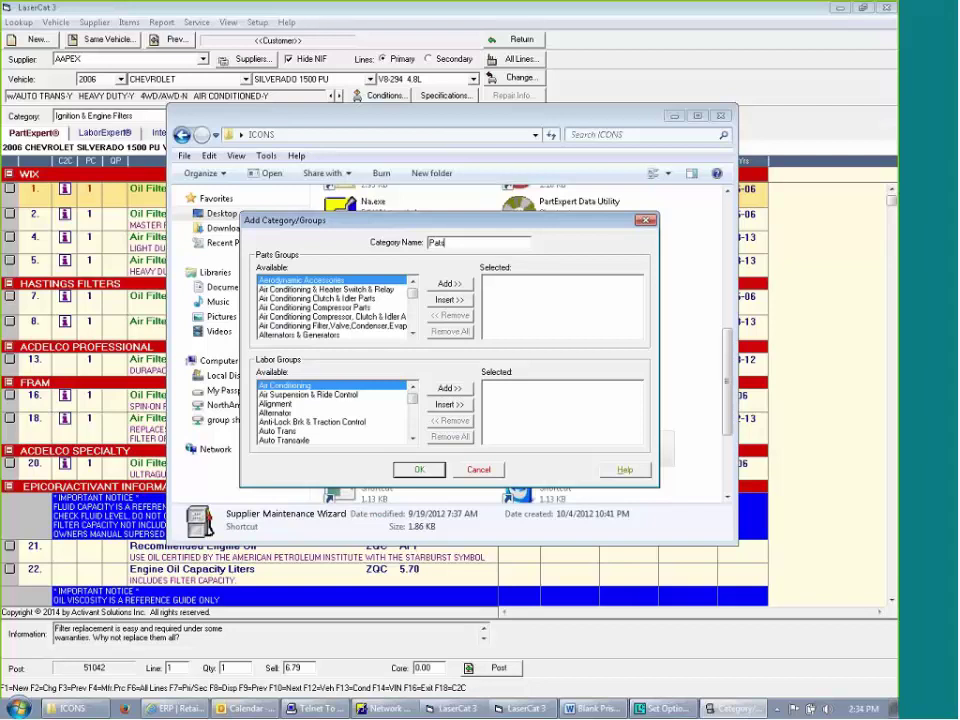
type(" Category")
key("Return")
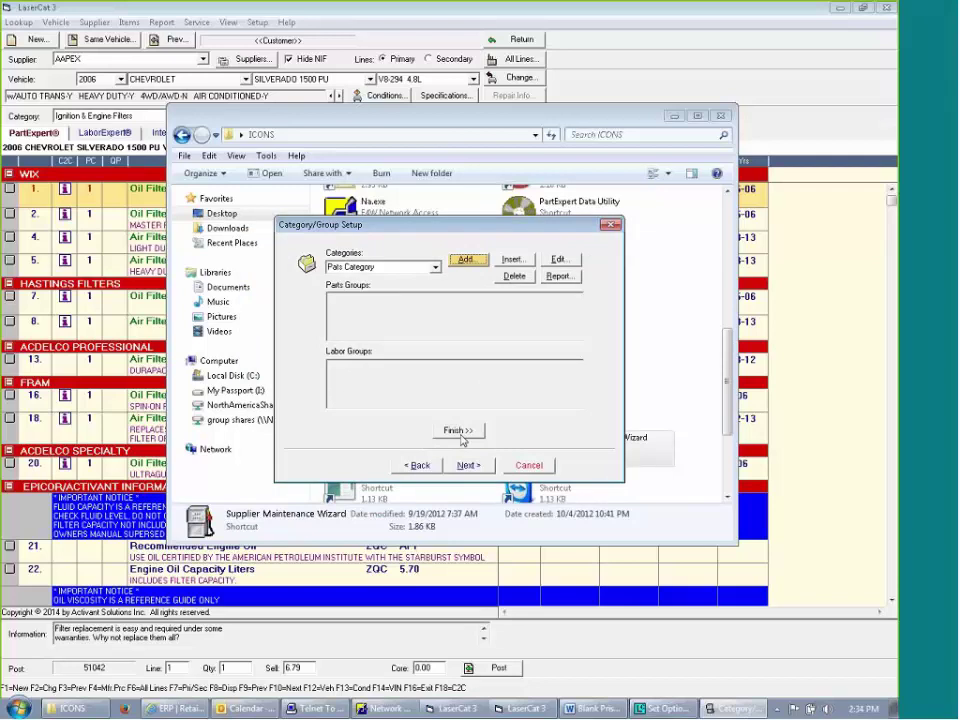
left_click(465, 260)
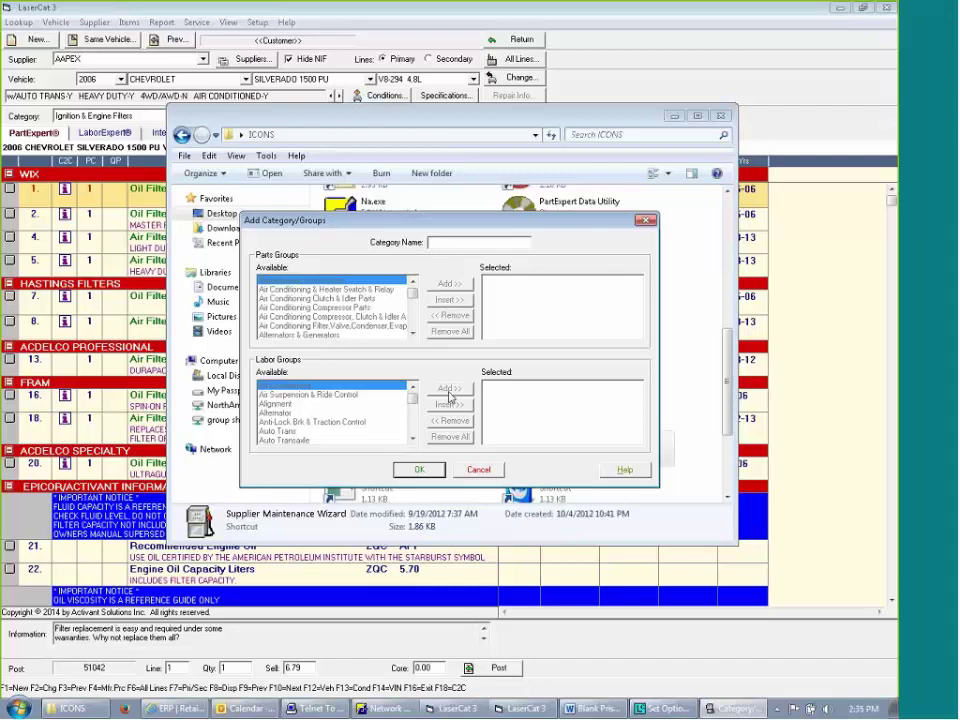
left_click(479, 470)
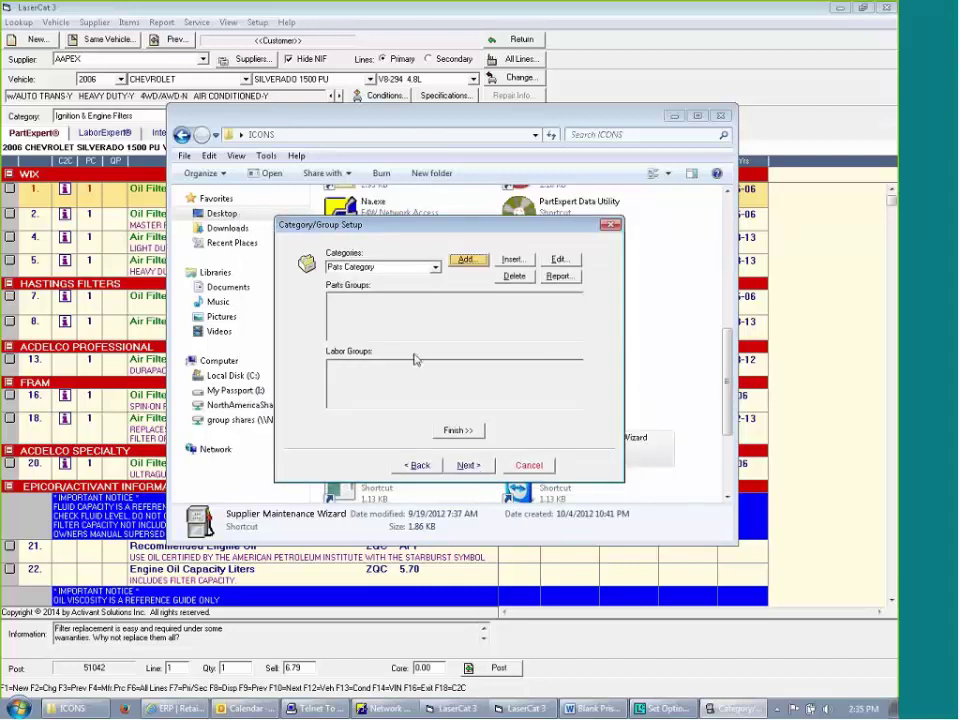
- Return to the category and group choice and skip category and group modification
left_click(418, 465)
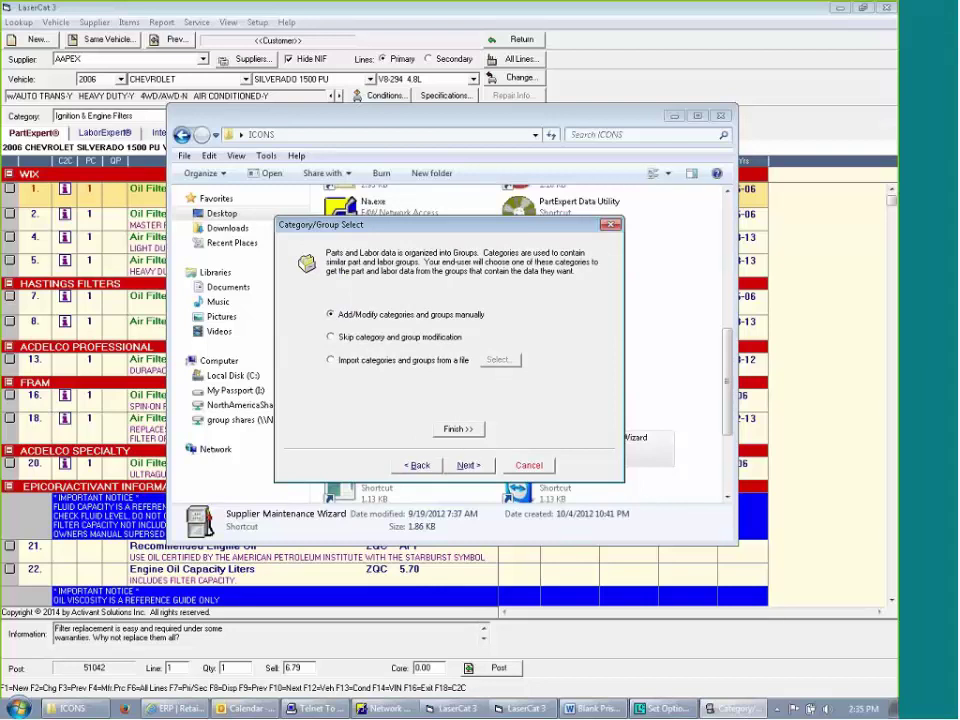
left_click(340, 338)
left_click(468, 465)
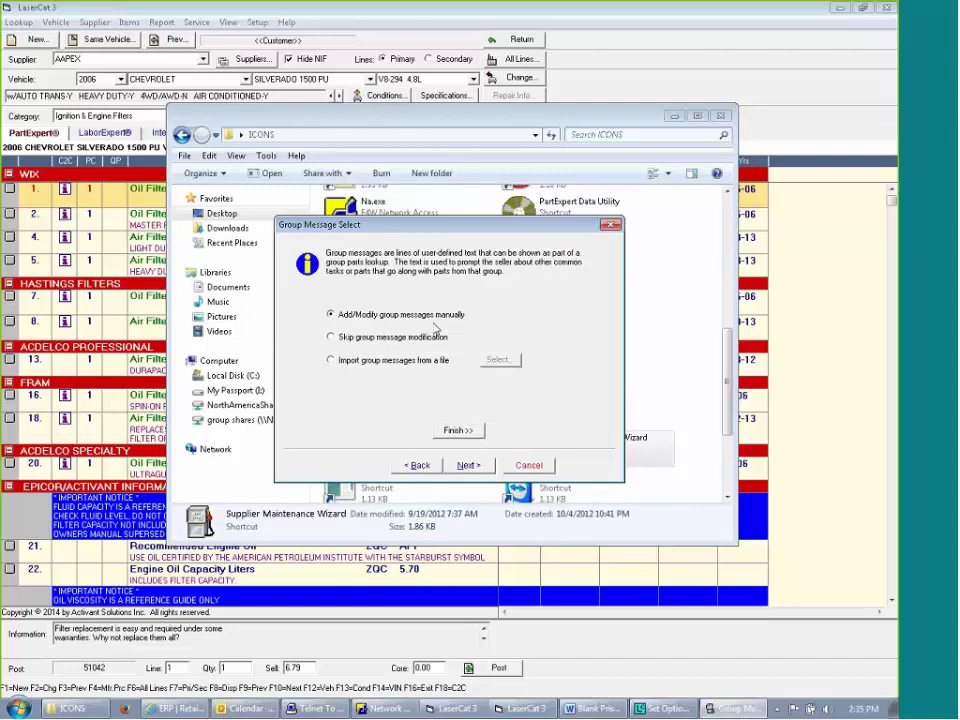
- Skip group message modification, perform the requested changes to supplier AAPEX, and close the wizard
left_click(333, 339)
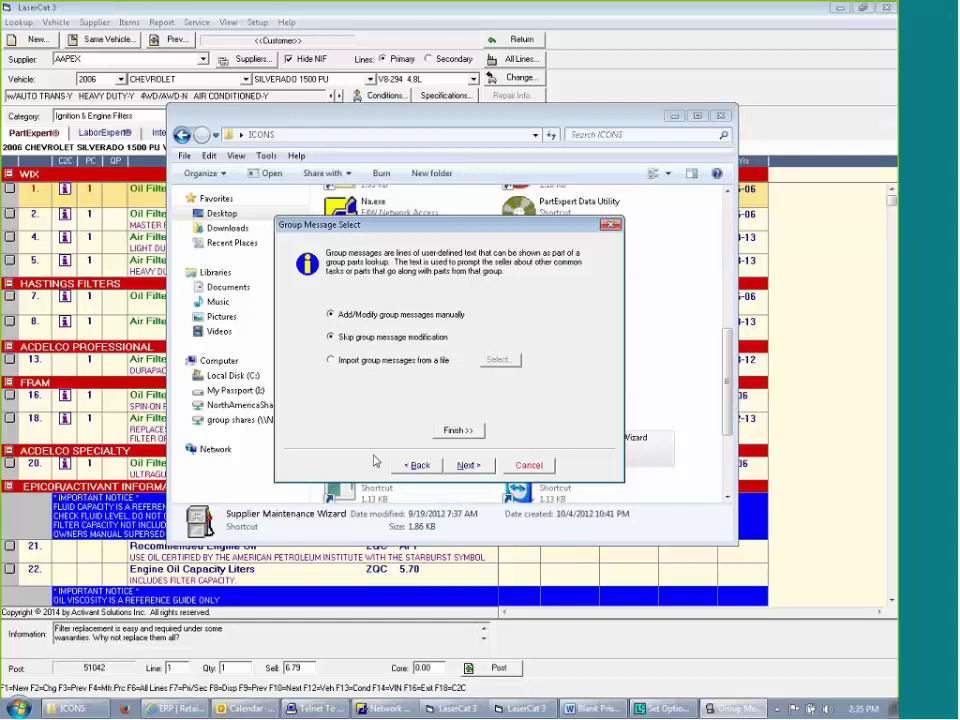
left_click(469, 466)
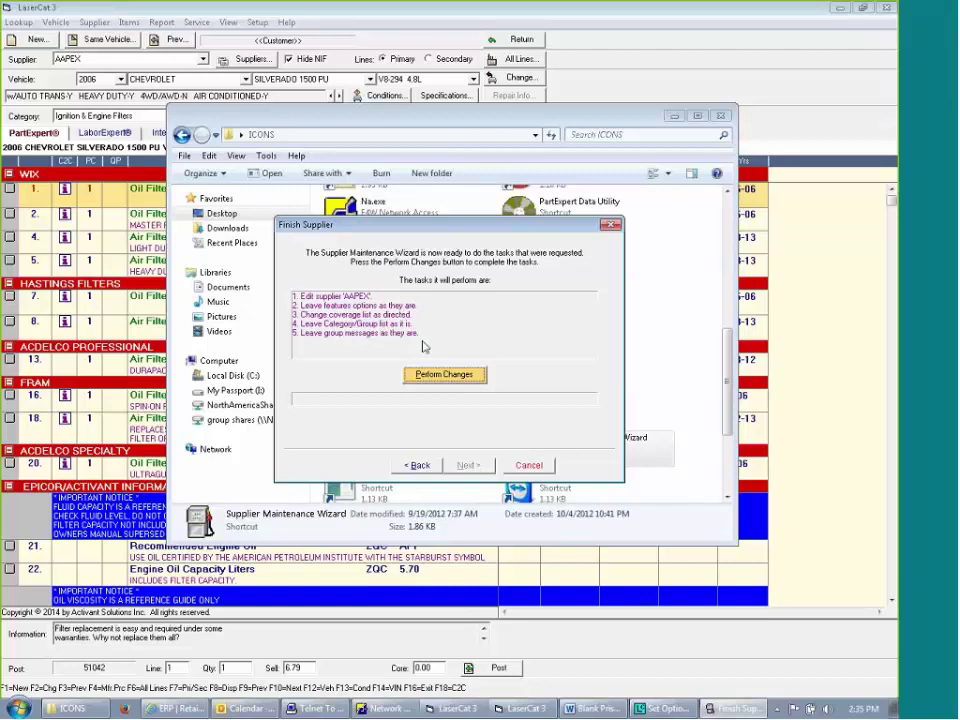
left_click(450, 377)
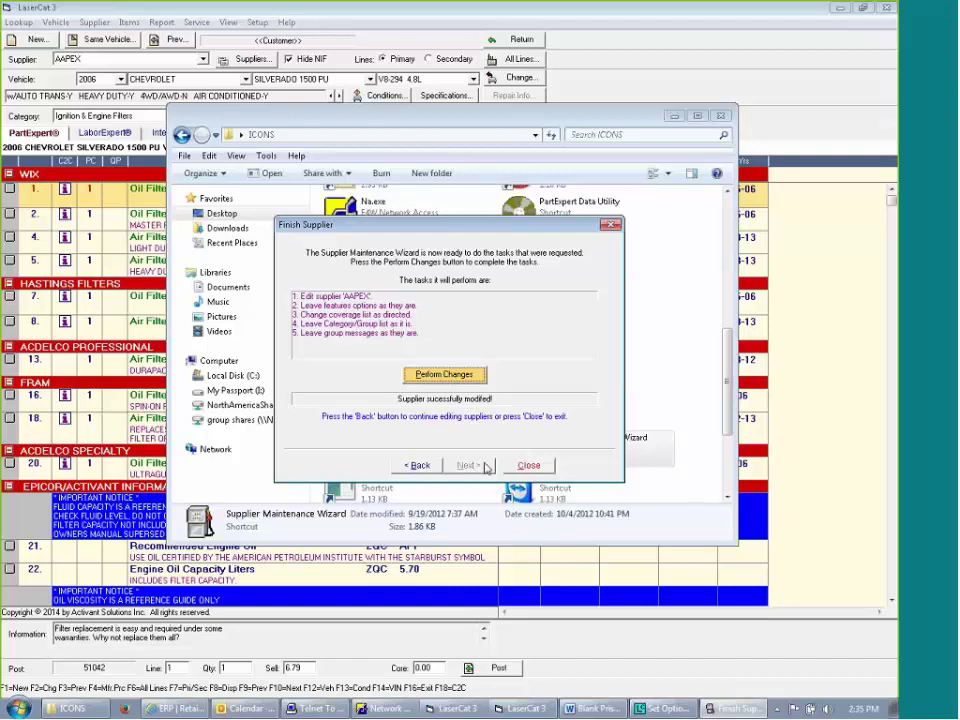
left_click(529, 466)
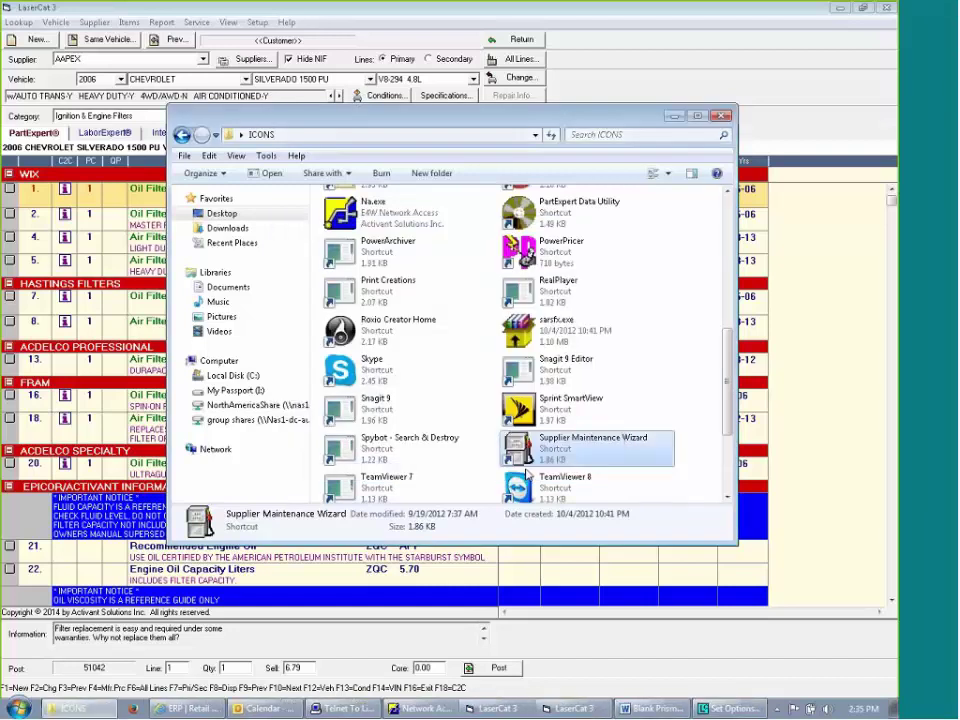